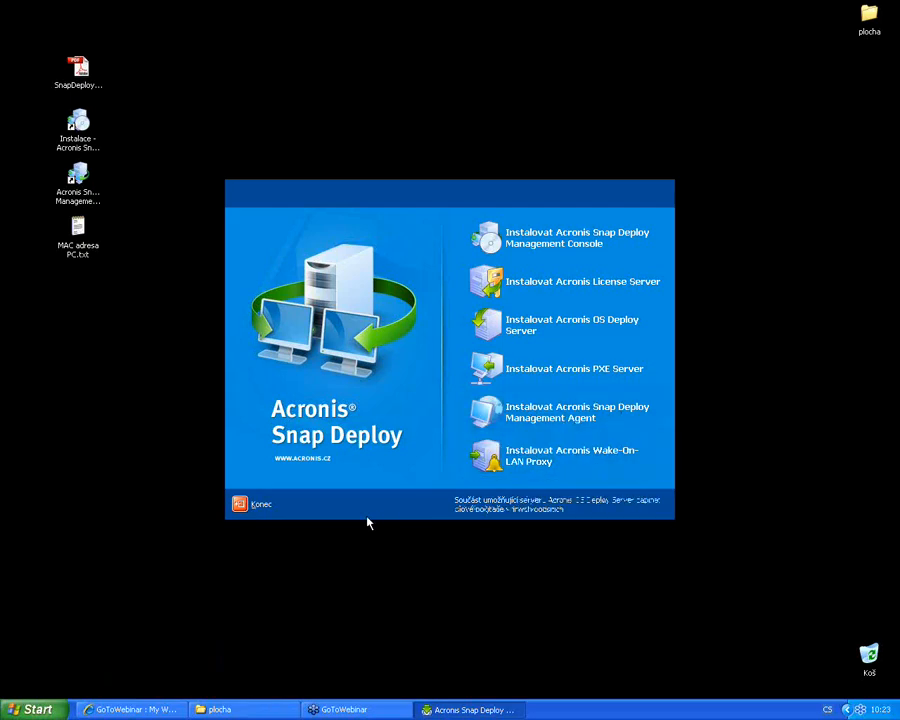
Exit the Acronis Snap Deploy installer launcher with Konec
left_click(262, 505)
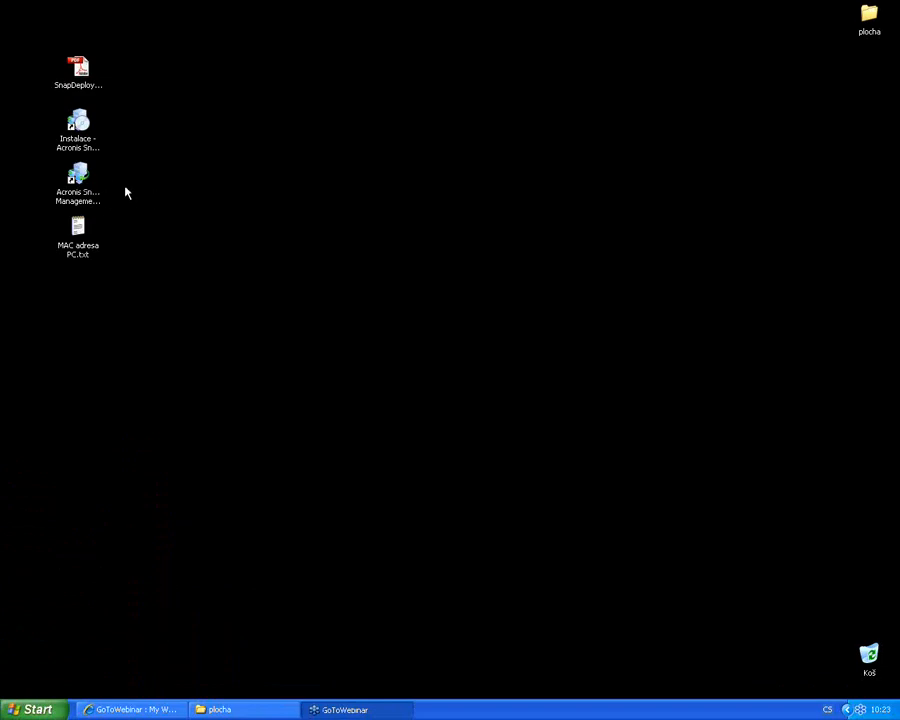
Launch Acronis Snap Deploy Management Console from its desktop shortcut
left_click(90, 180)
left_click(283, 191)
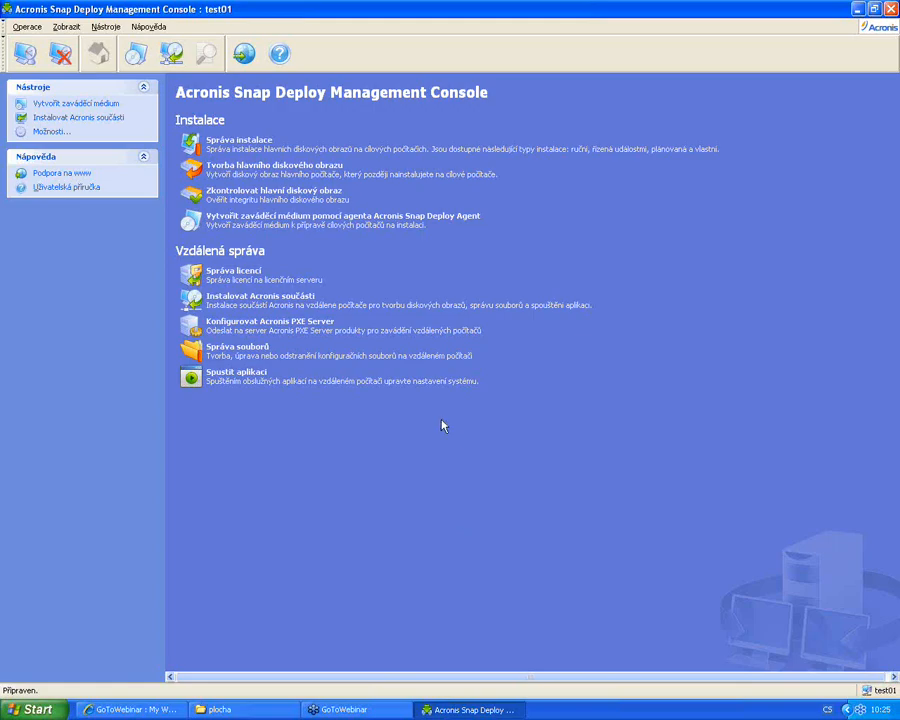
left_click(106, 27)
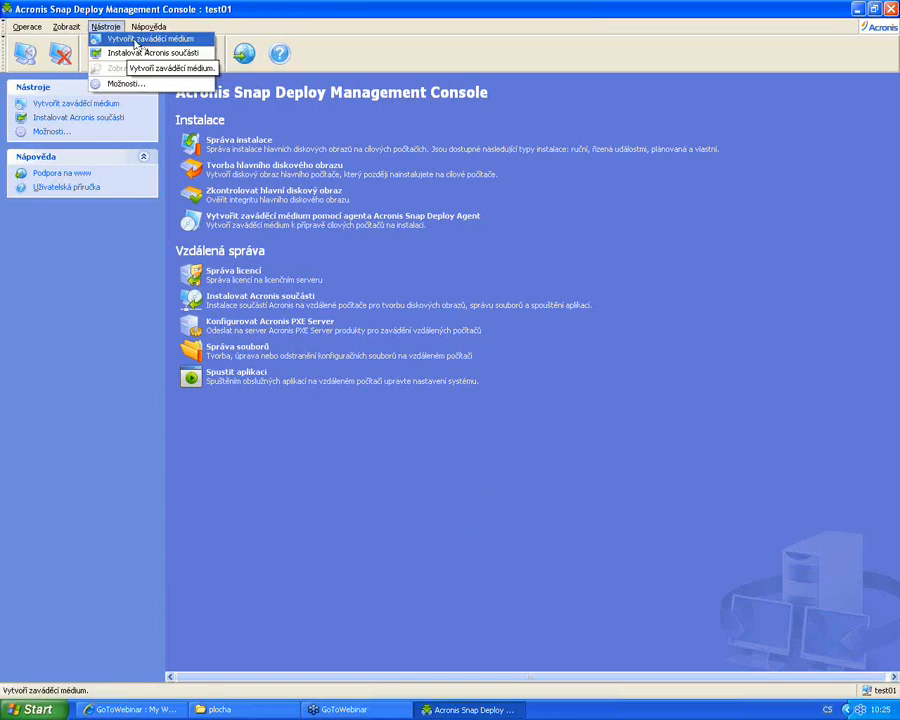
left_click(568, 213)
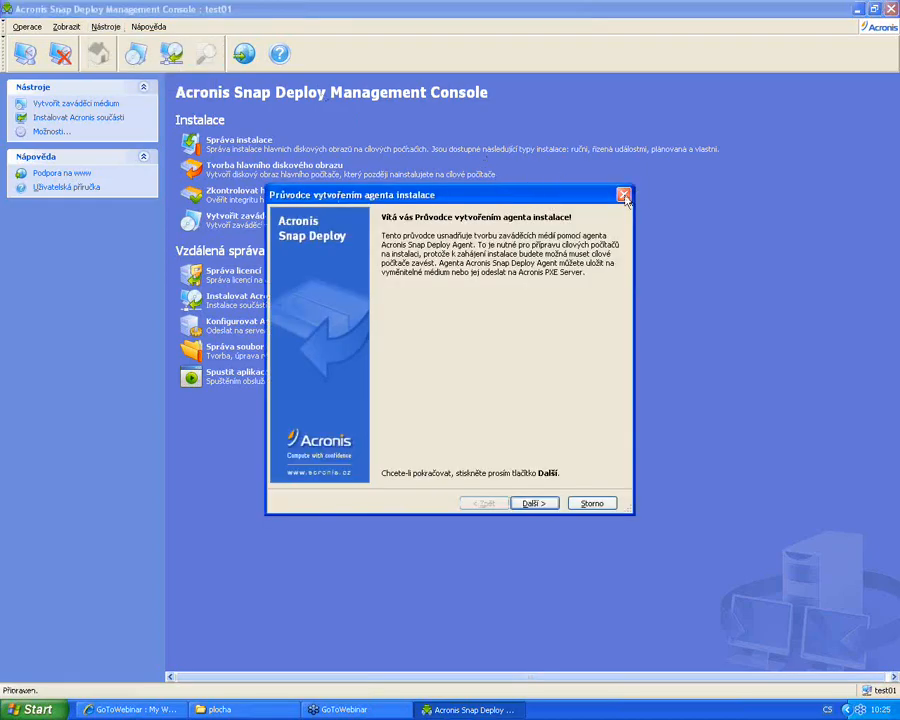
left_click(623, 195)
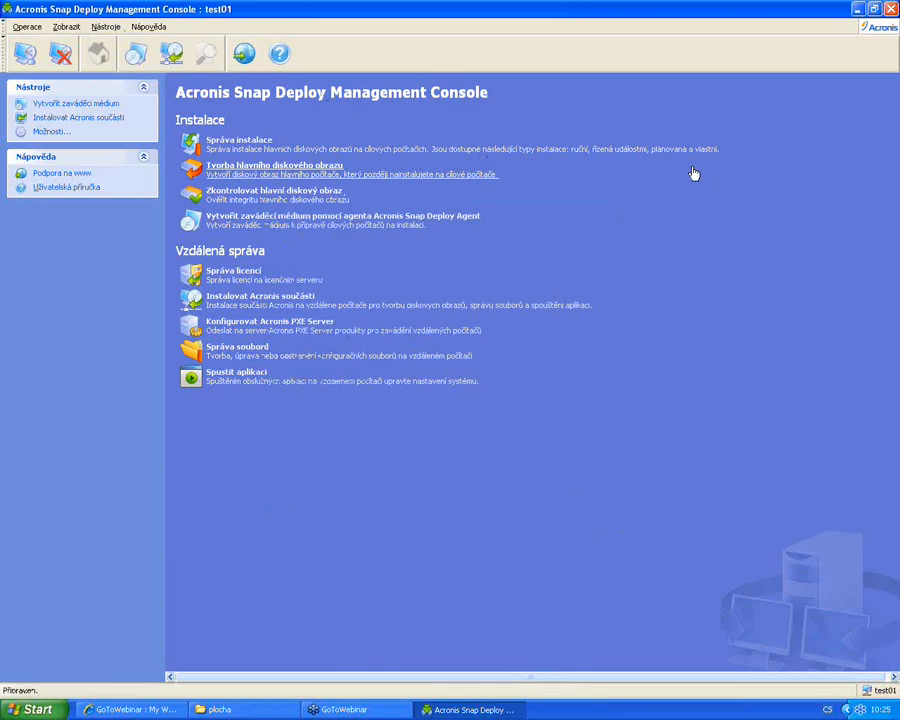
left_click(313, 166)
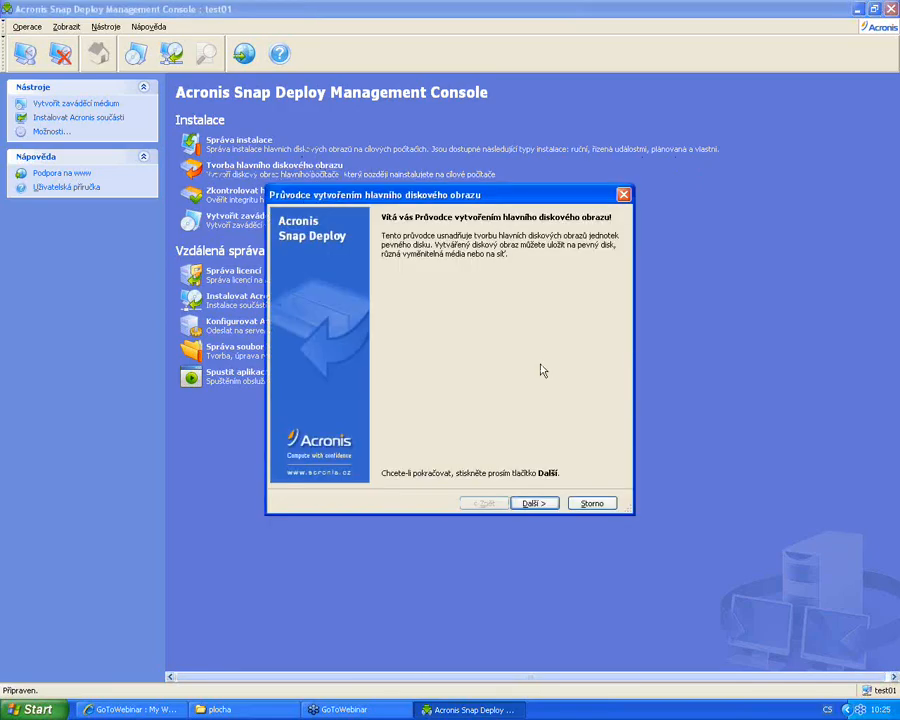
left_click(535, 504)
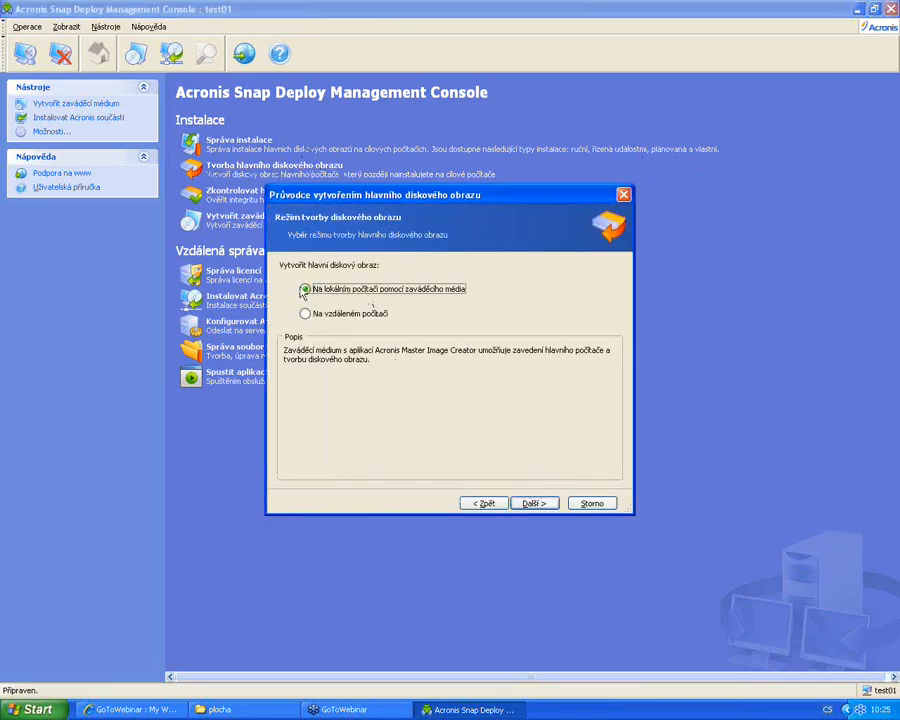
left_click(363, 316)
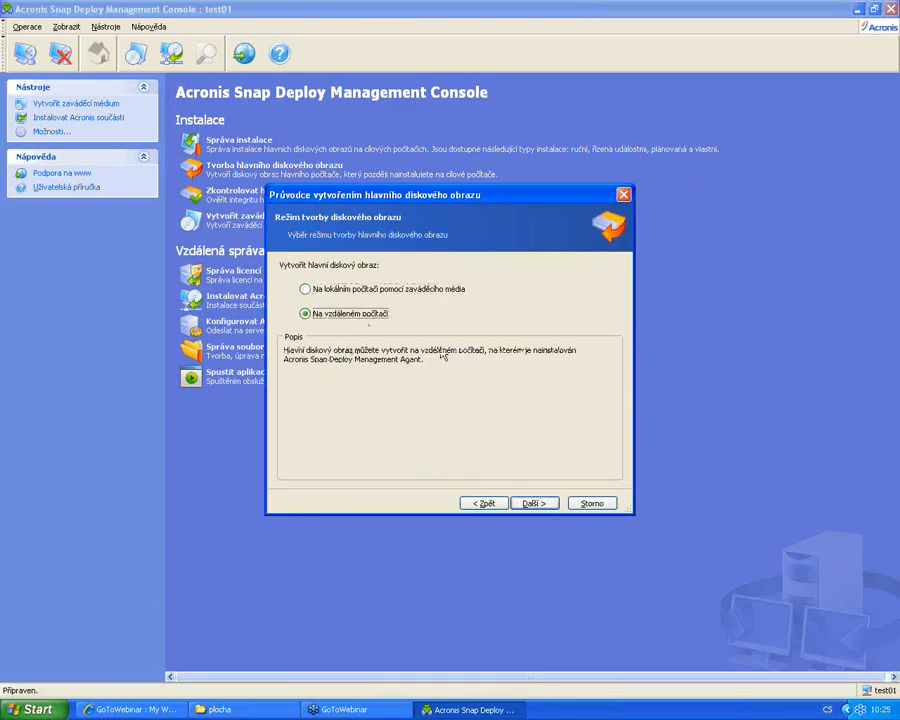
left_click(522, 503)
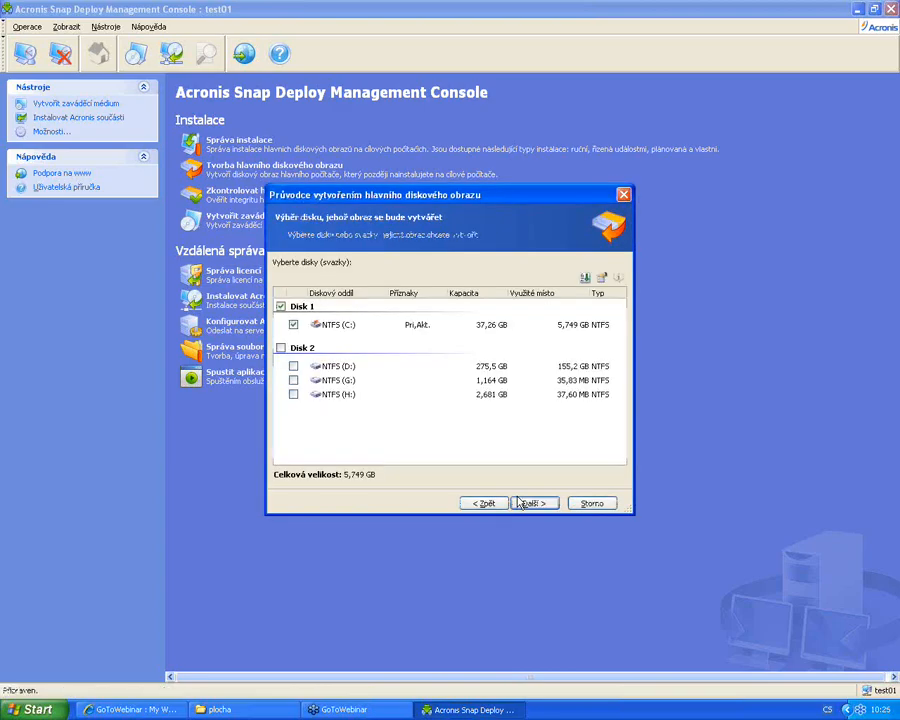
left_click(596, 507)
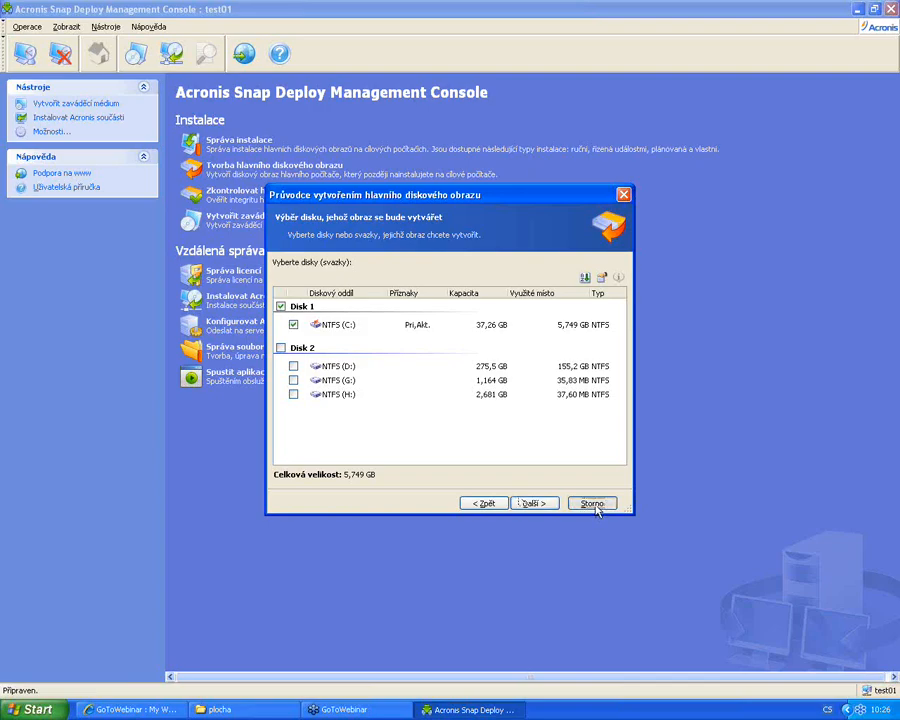
left_click(596, 507)
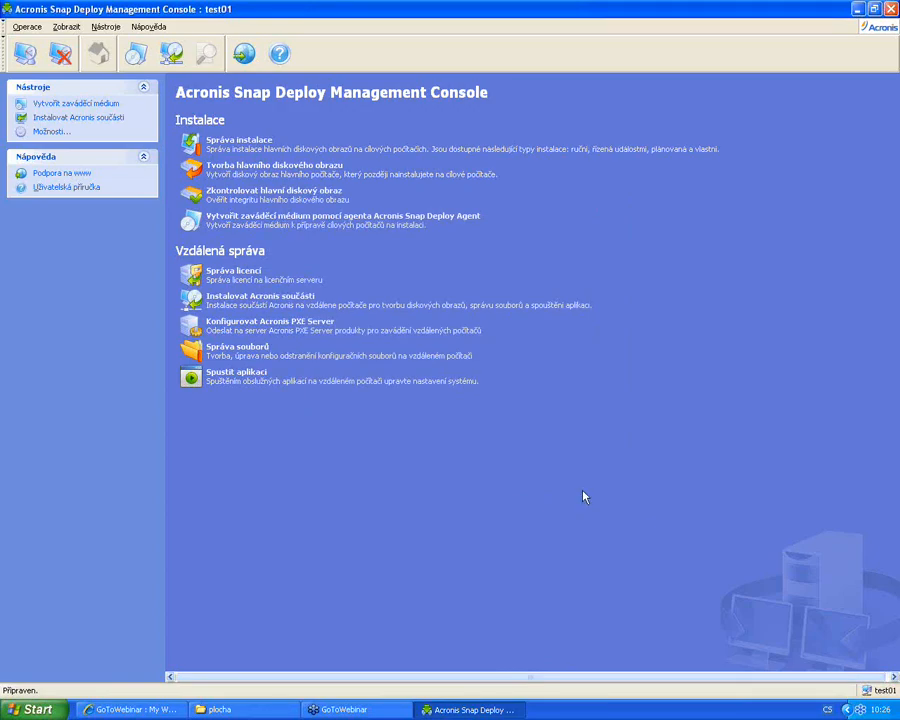
left_click(349, 174)
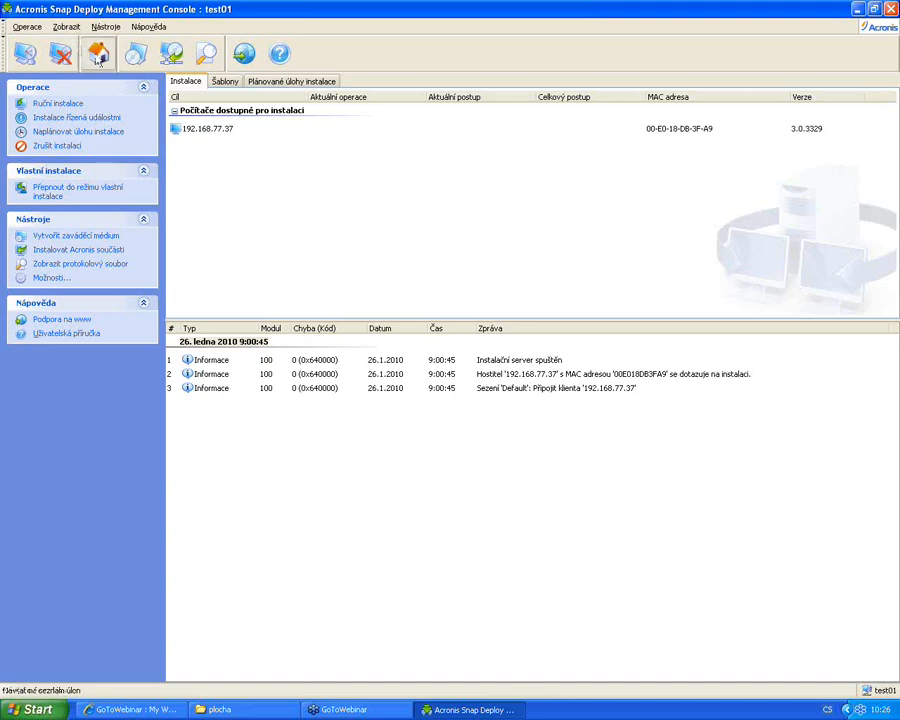
left_click(100, 52)
Start Vytvořit zaváděcí médium and show Snap Deploy Agent, standalone utility and Master Image Creator (61,30 MB)
left_click(105, 27)
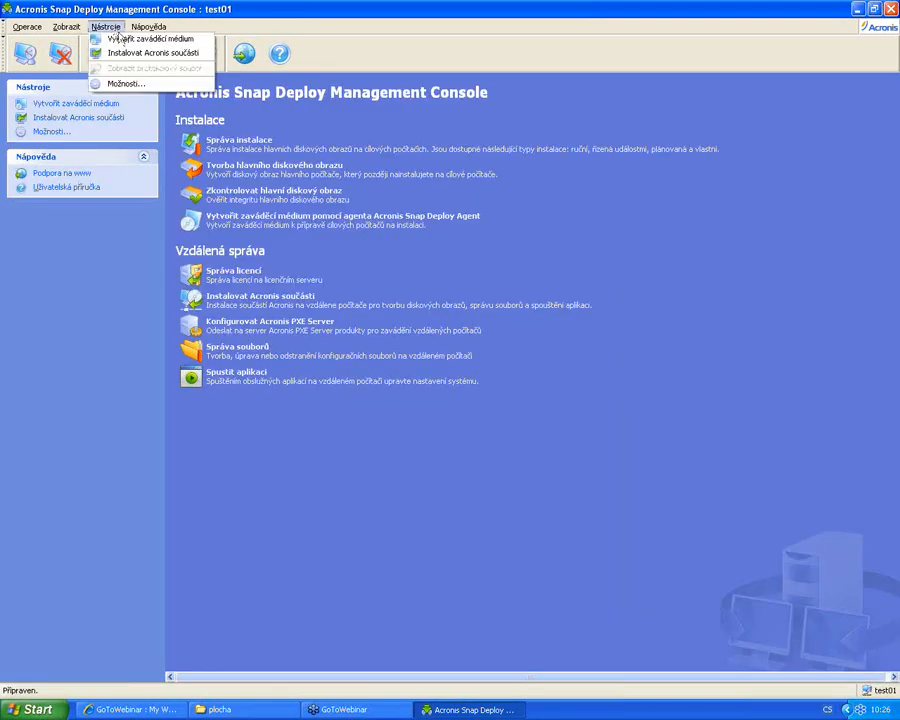
left_click(133, 40)
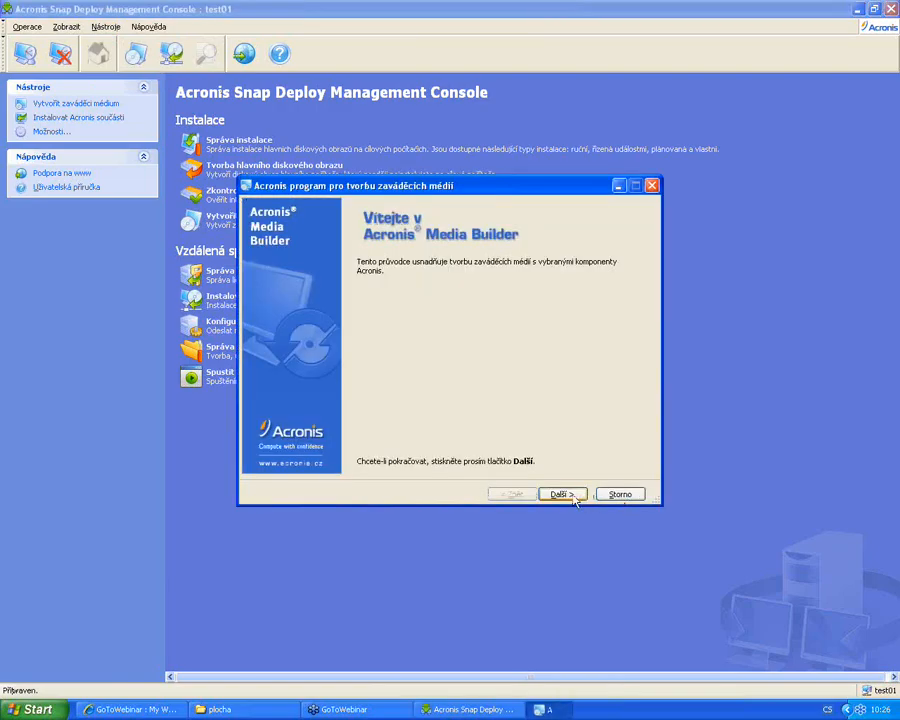
left_click(558, 494)
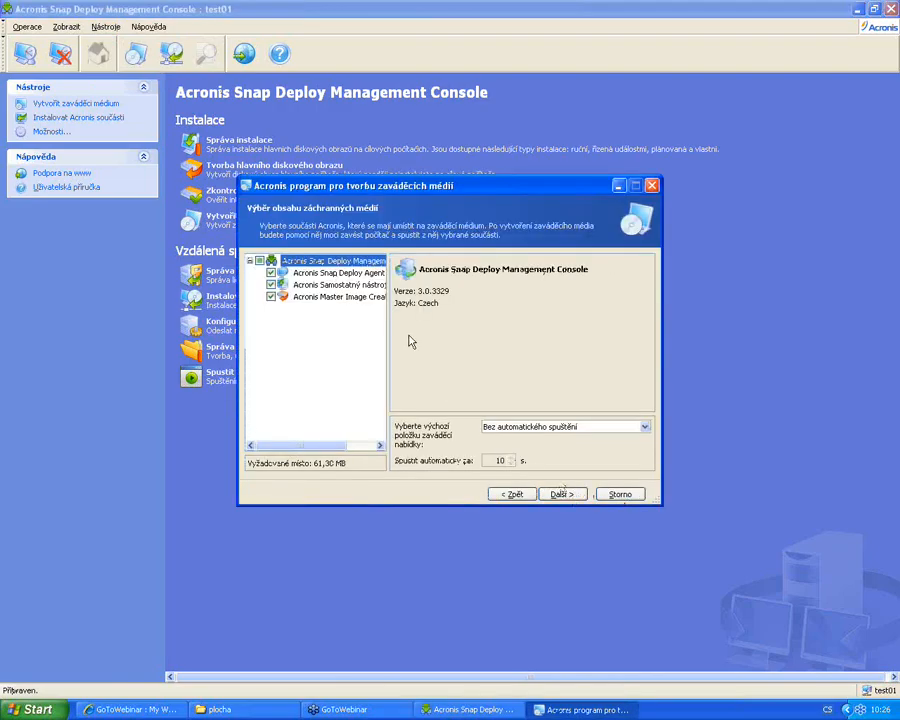
left_click_drag(388, 373, 466, 366)
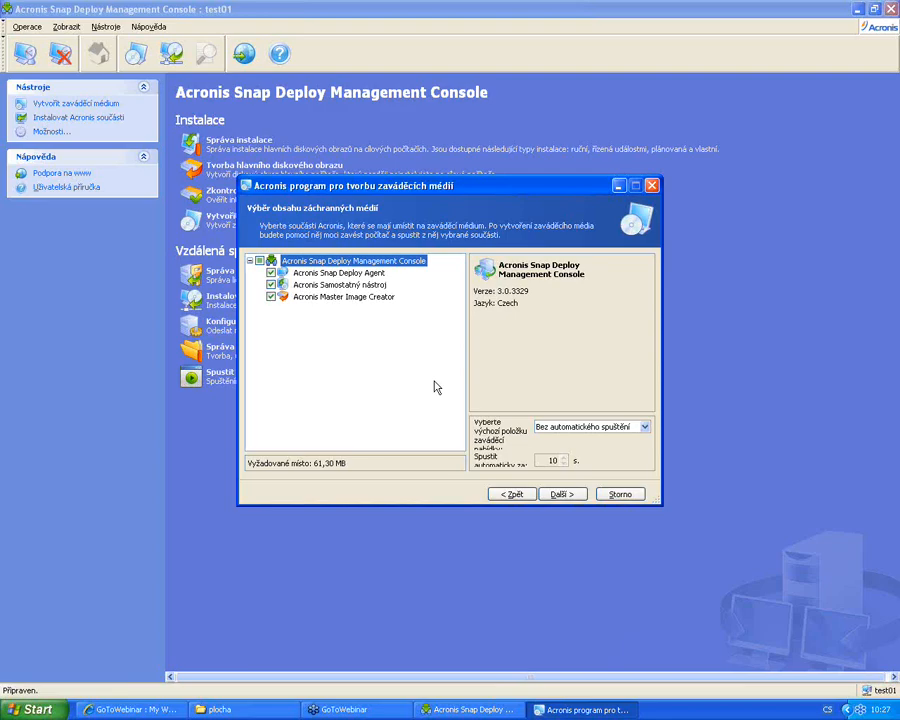
Review network settings and media types (ISO obraz, Jednotka CD-RW (E:)), then cancel boot media creation
left_click(565, 495)
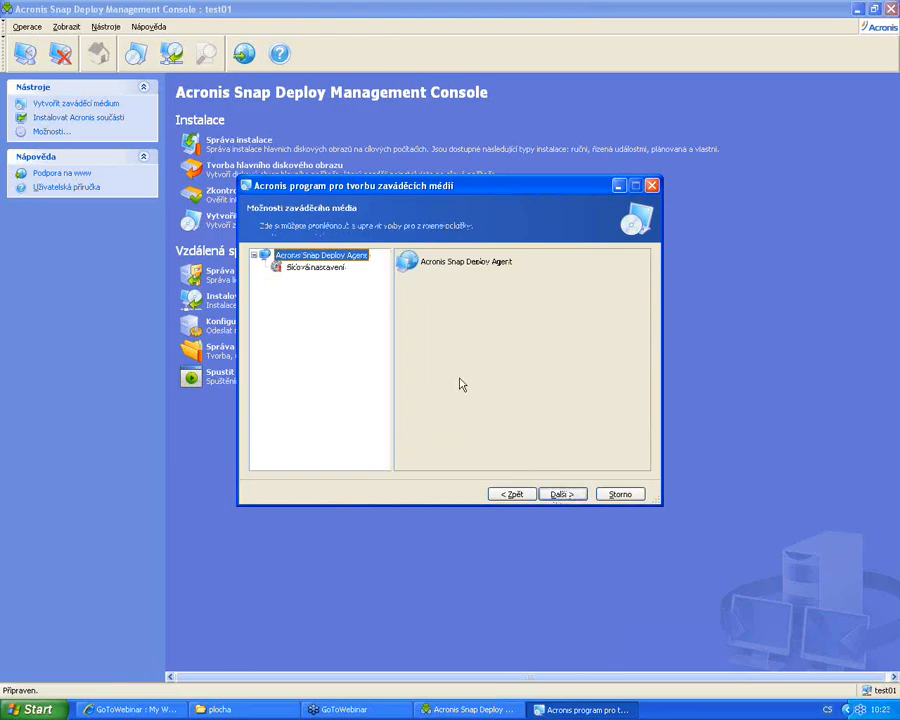
left_click(325, 268)
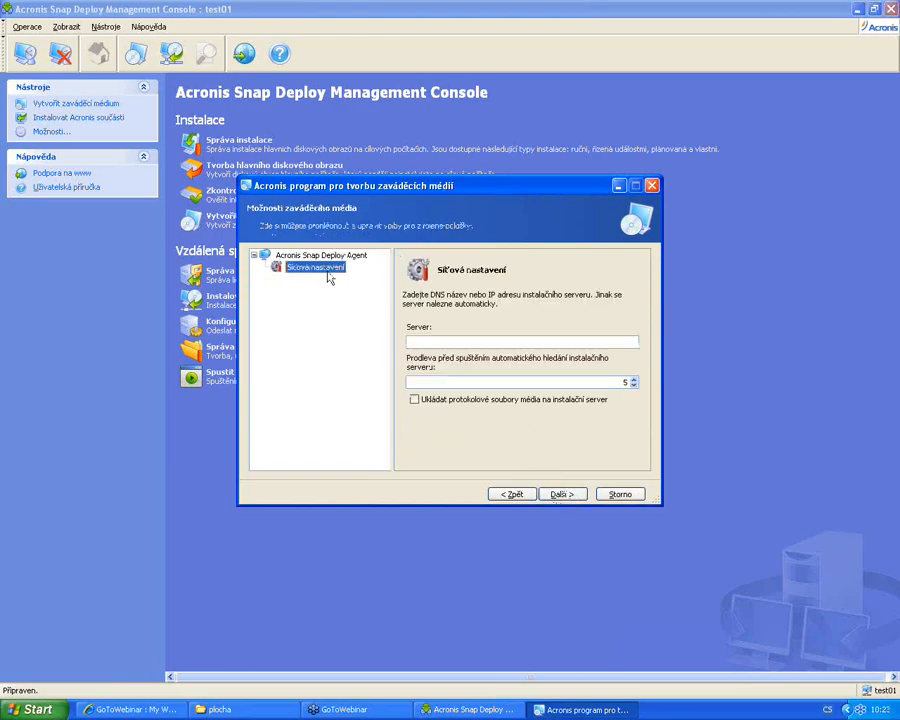
left_click(561, 495)
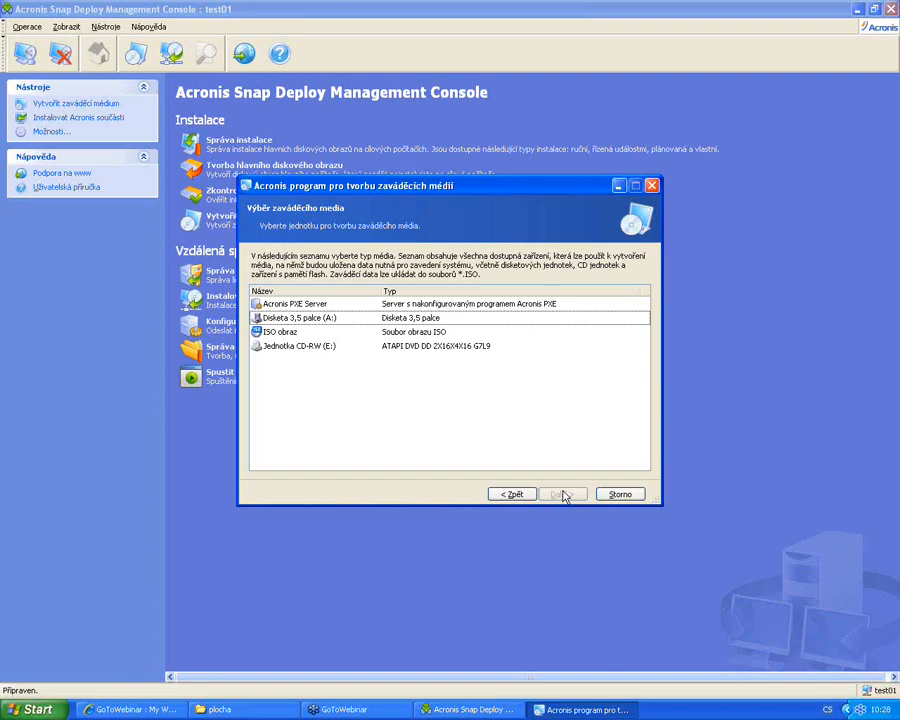
left_click(405, 335)
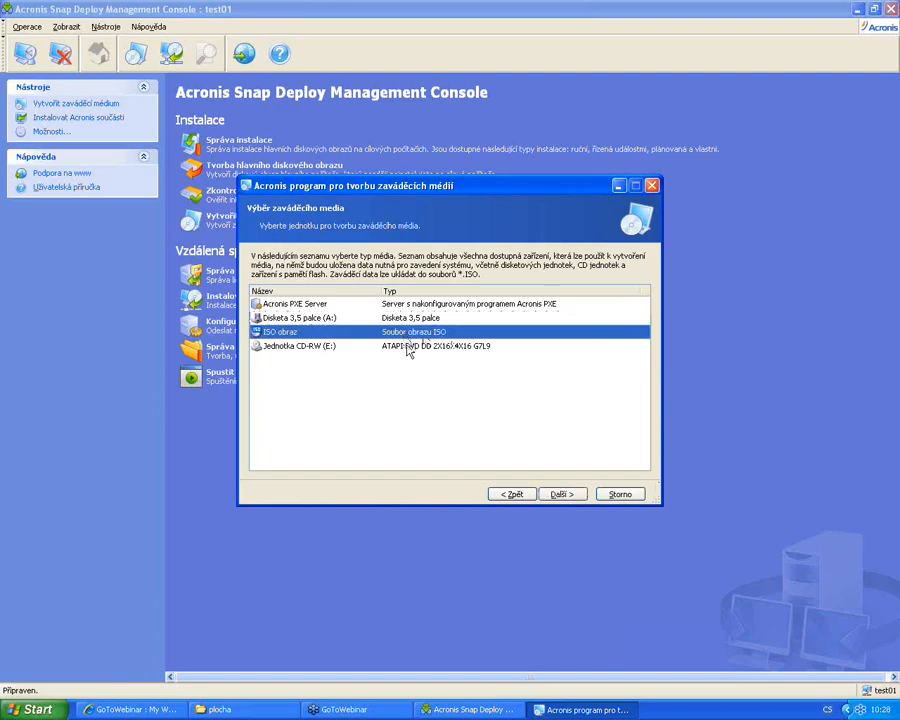
left_click(412, 348)
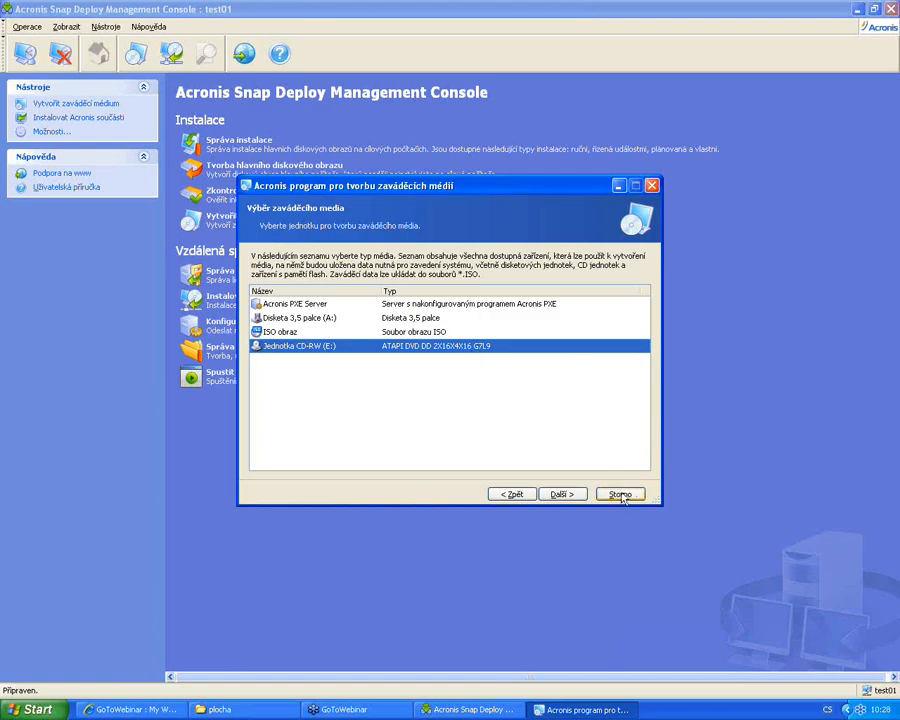
left_click(621, 494)
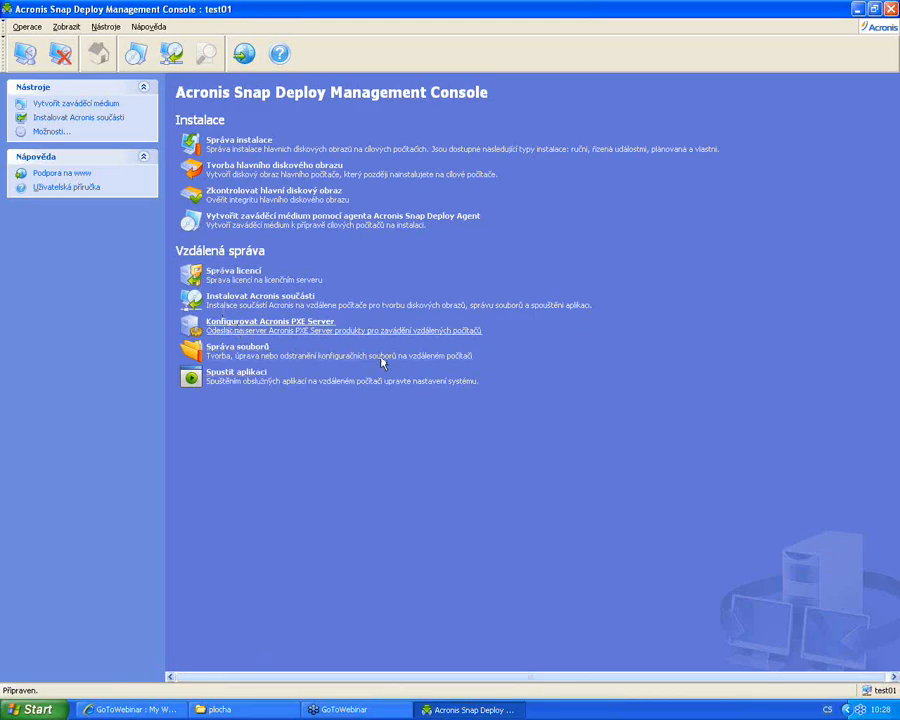
left_click(330, 327)
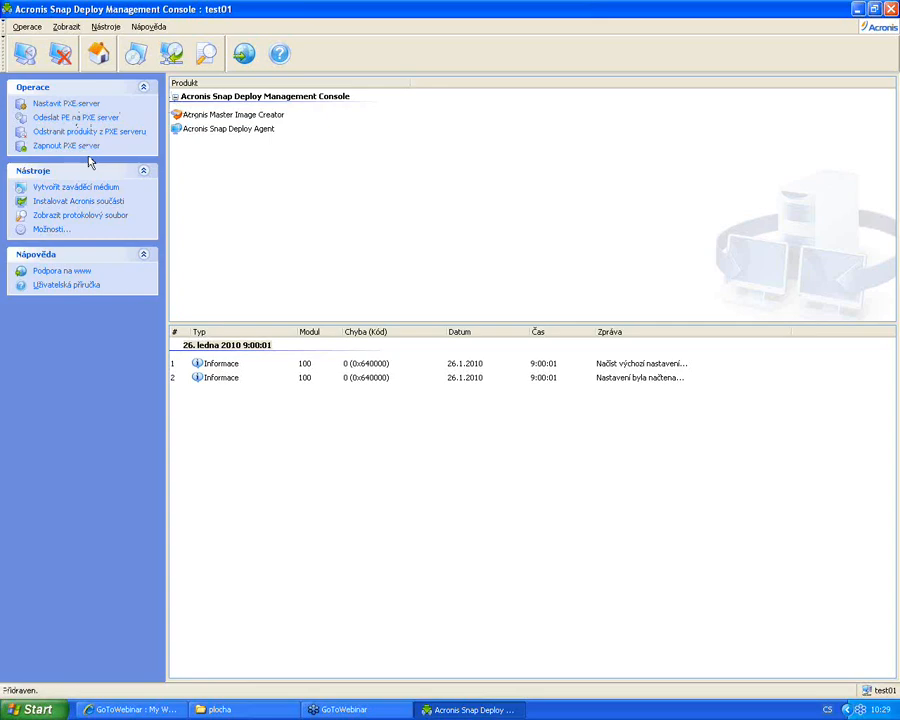
Start the PXE server update with only Snap Deploy Agent included, leaving Master Image Creator off
left_click(78, 104)
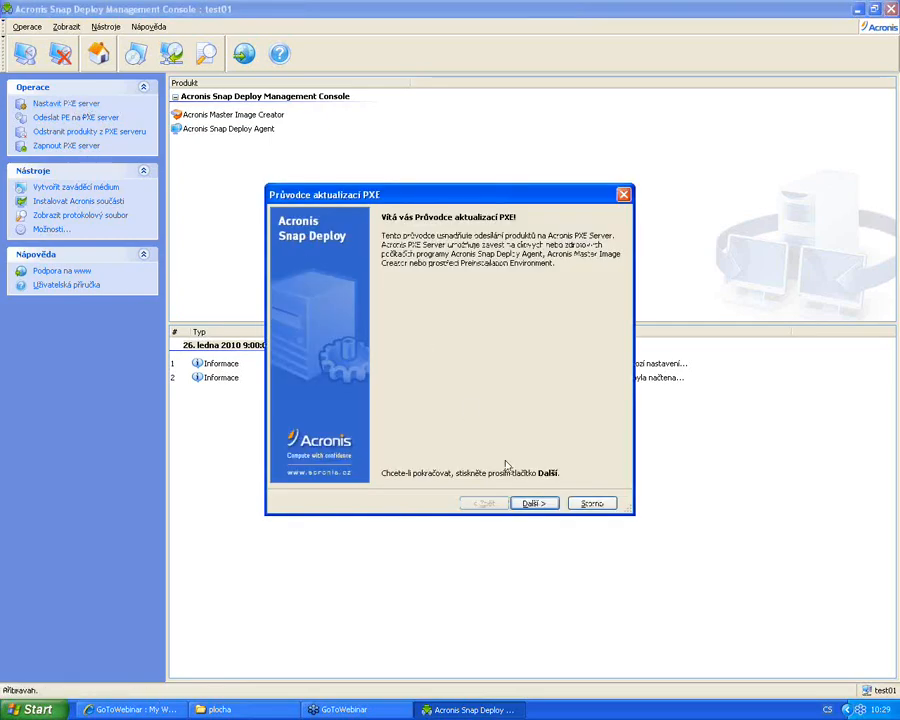
left_click(530, 502)
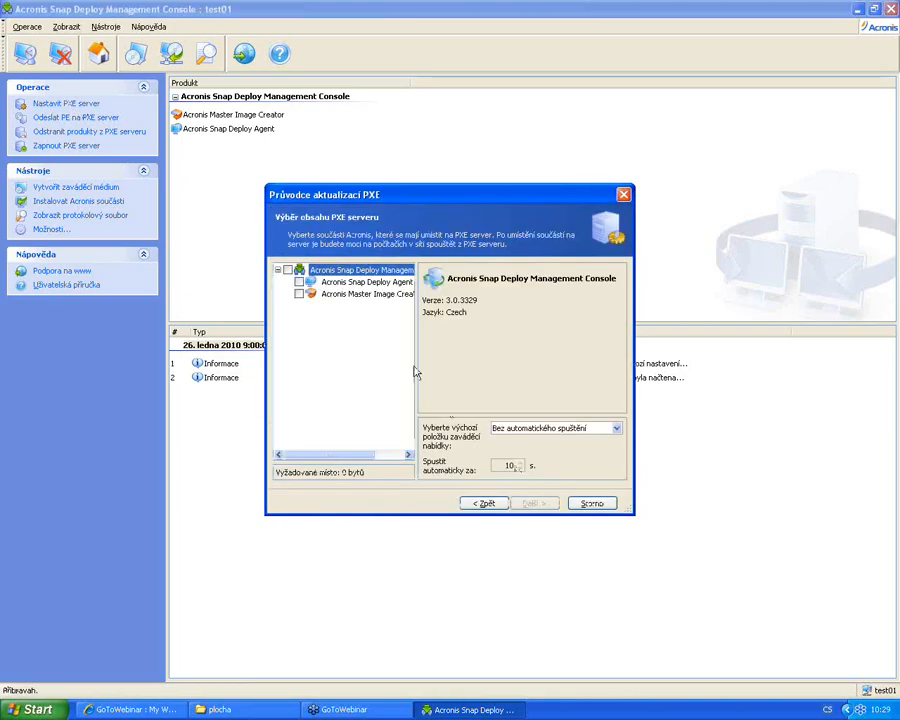
left_click(299, 282)
left_click(299, 294)
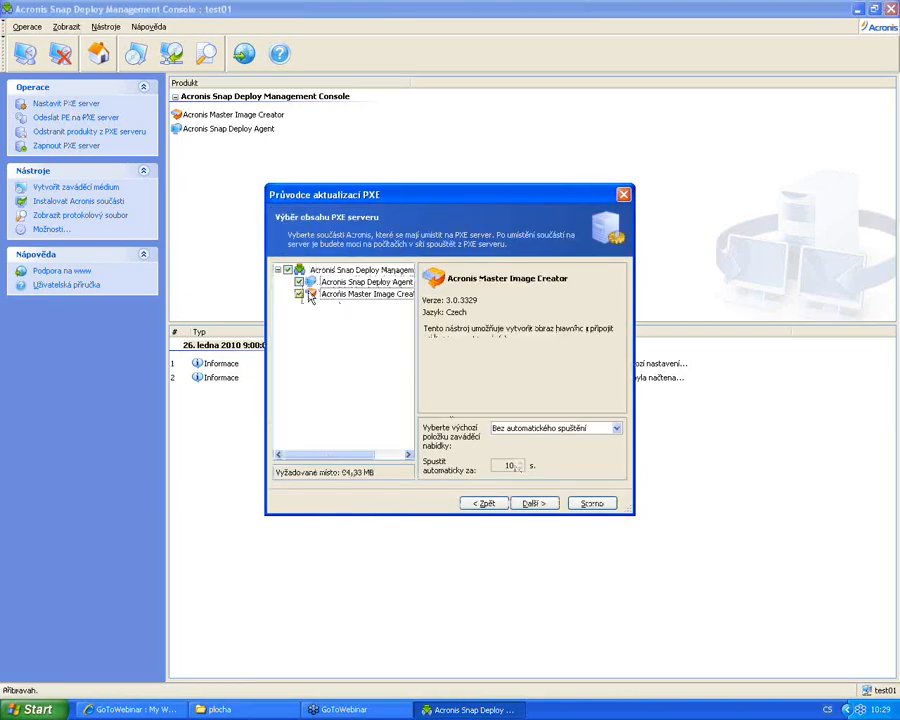
left_click_drag(349, 458, 372, 459)
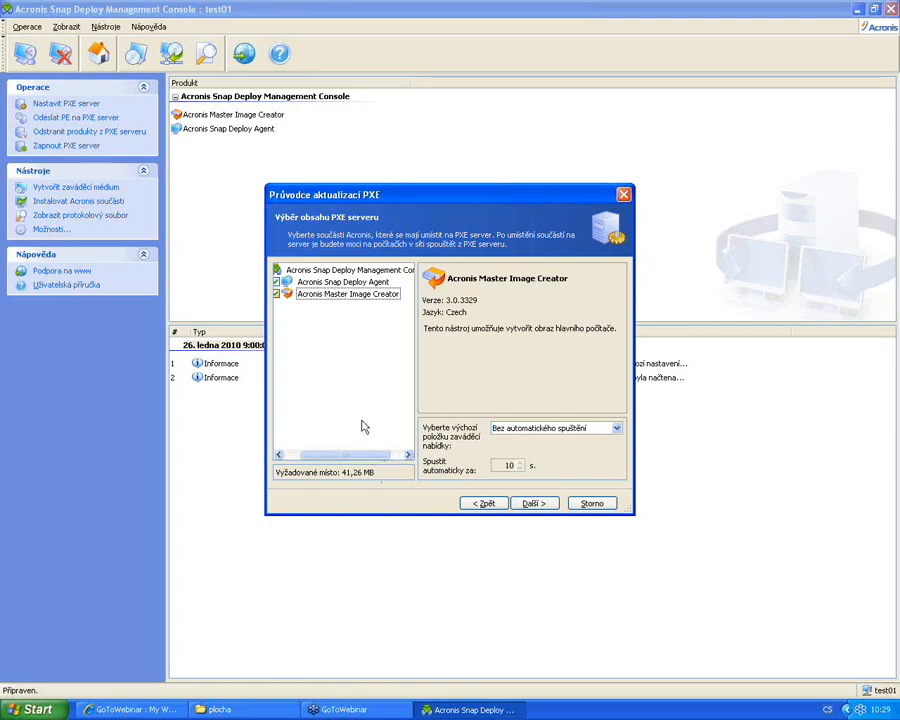
left_click(277, 295)
left_click(340, 283)
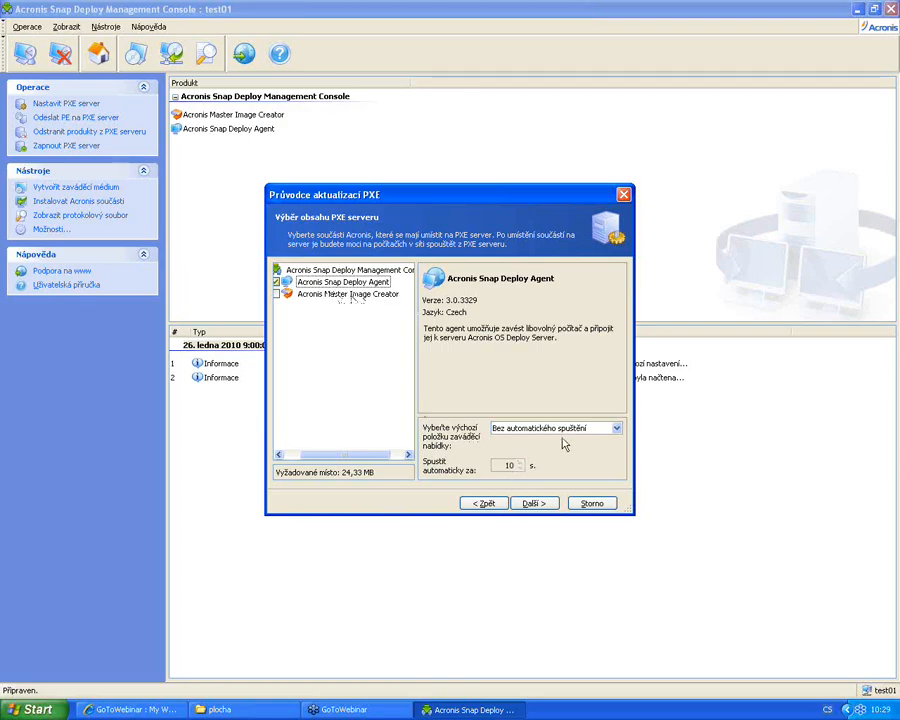
Make Acronis Snap Deploy Agent the default boot item and lower the auto-start countdown
left_click(616, 428)
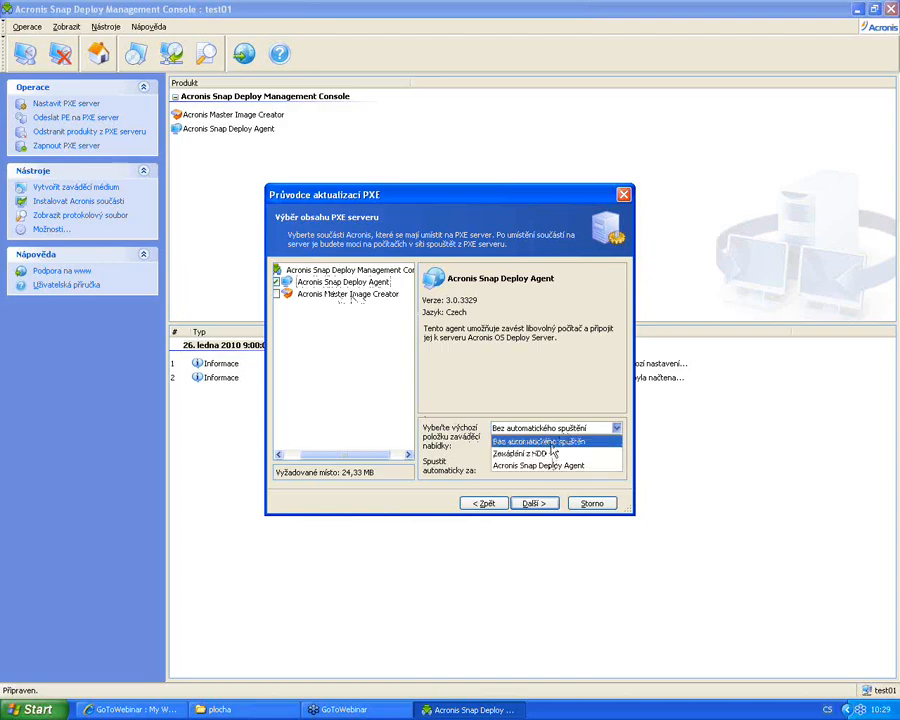
left_click(540, 441)
left_click(540, 430)
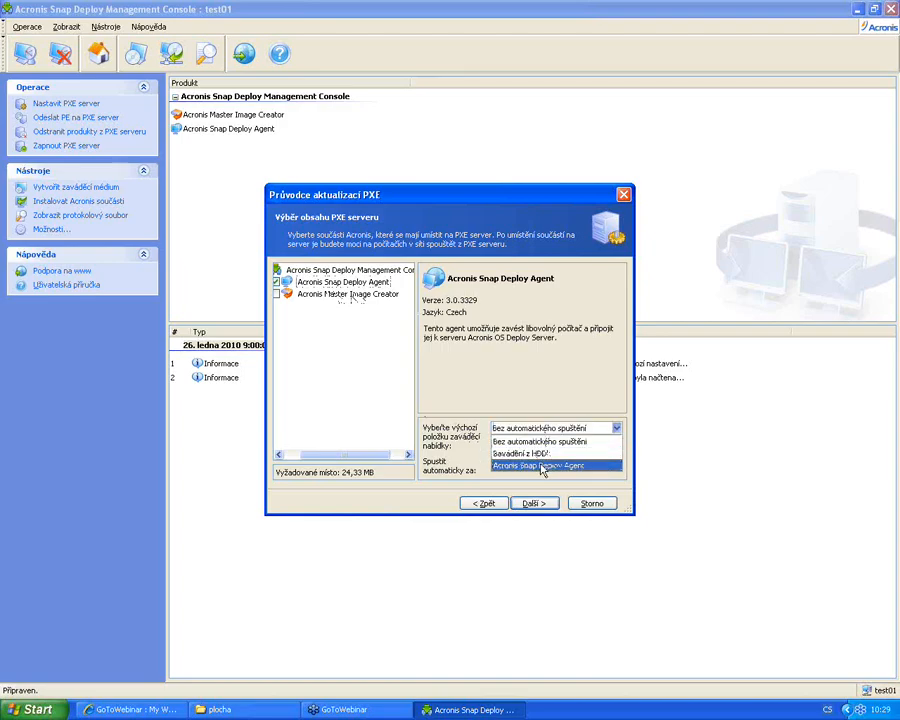
left_click(540, 466)
left_click(520, 469)
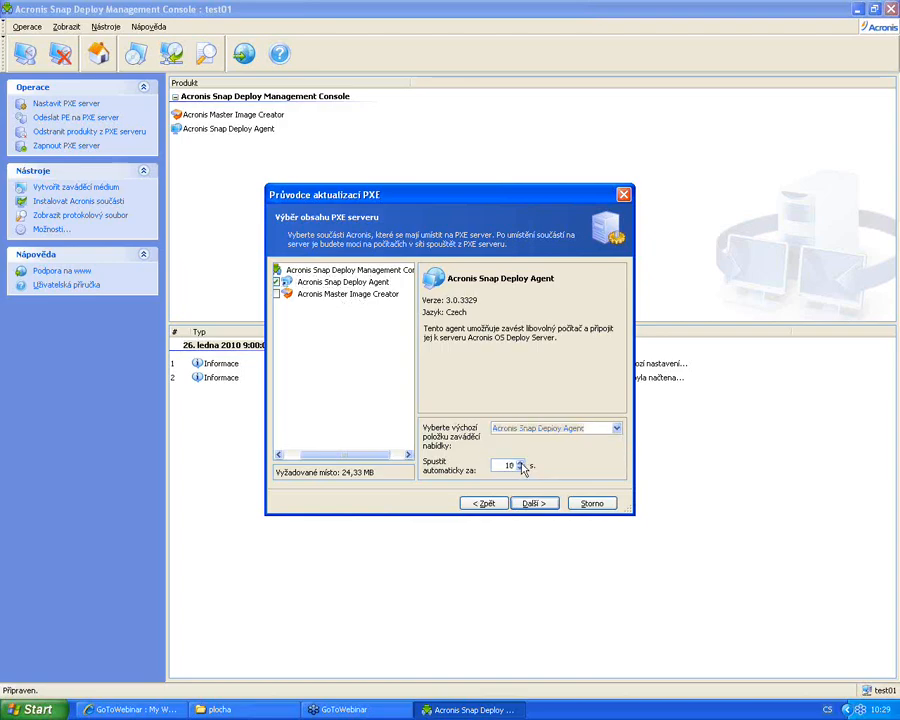
left_click(520, 469)
left_click(520, 469)
left_click(520, 469)
left_click(520, 469)
Cancel the PXE server update wizard and return to the console's home page
left_click(591, 503)
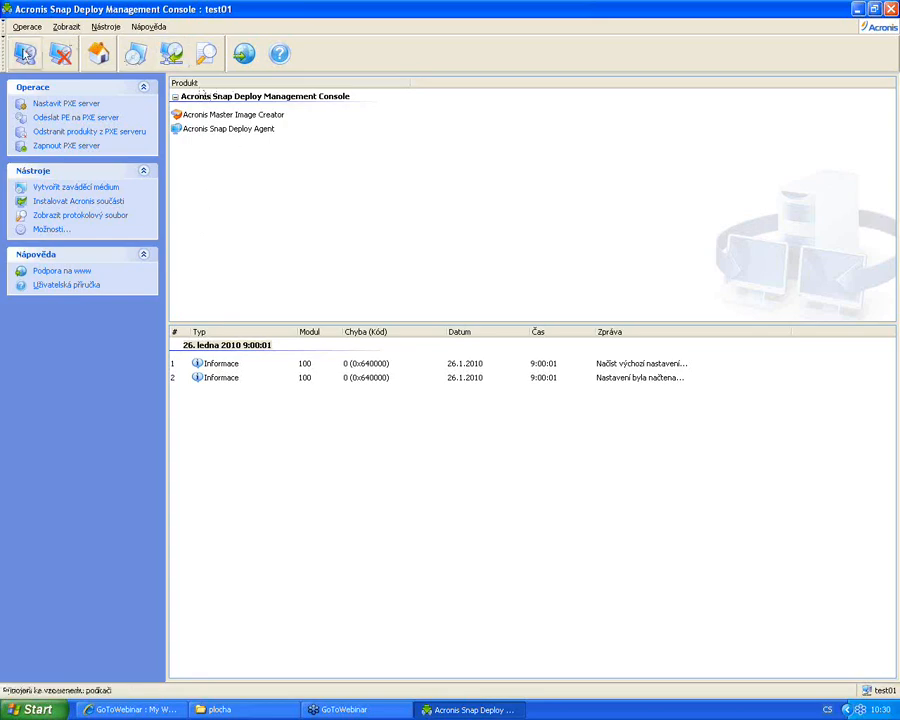
left_click(98, 52)
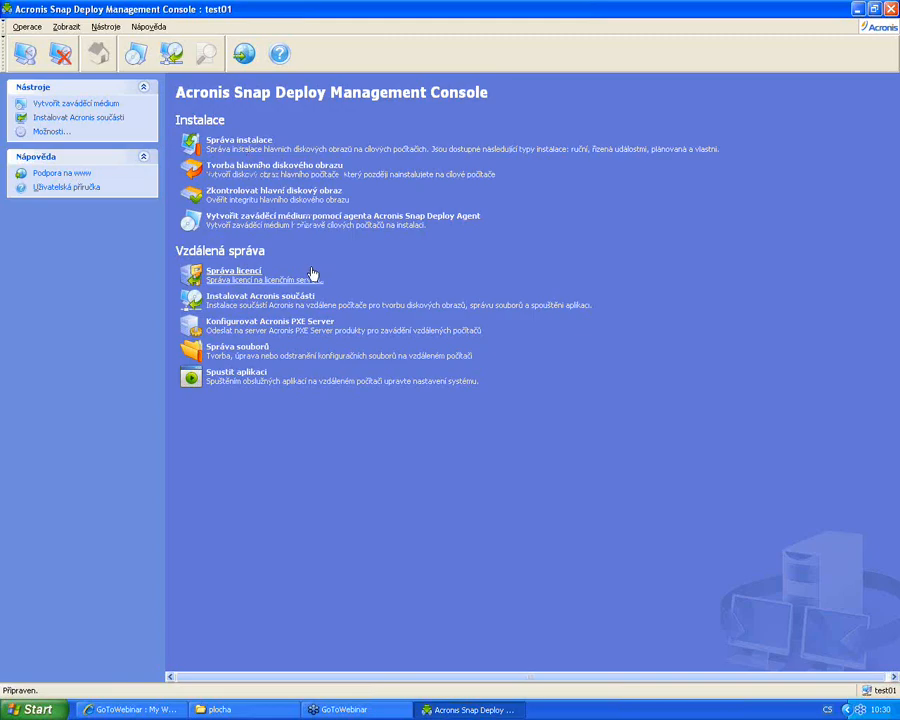
Open Správa instalace to list computer 192.168.77.37 as available for installation
left_click(261, 150)
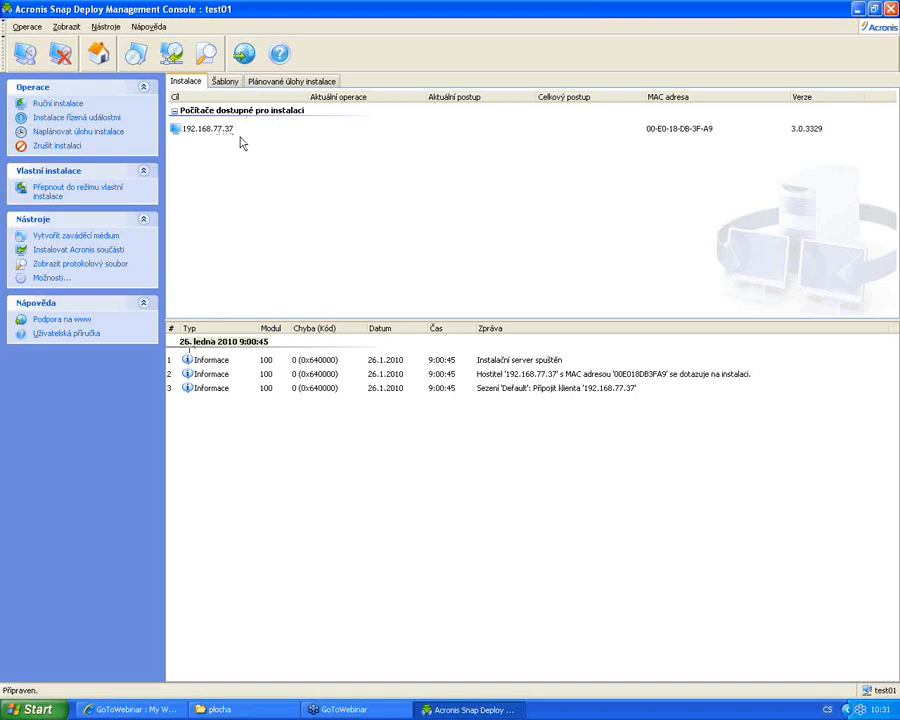
On the Šablony tab, launch Vytvořit šablonu to begin a new installation template
left_click(225, 82)
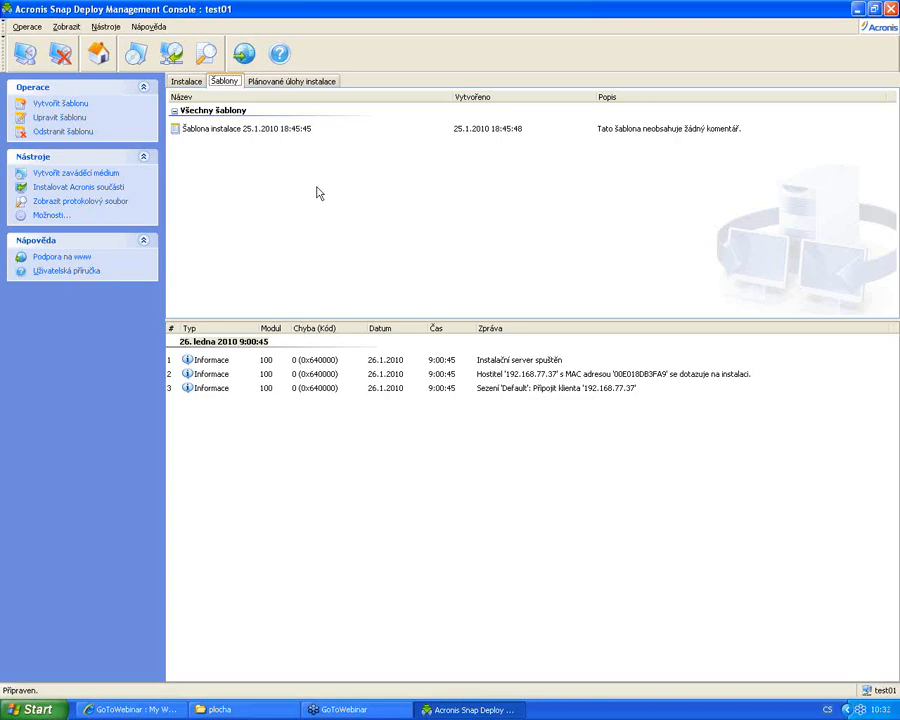
left_click(70, 104)
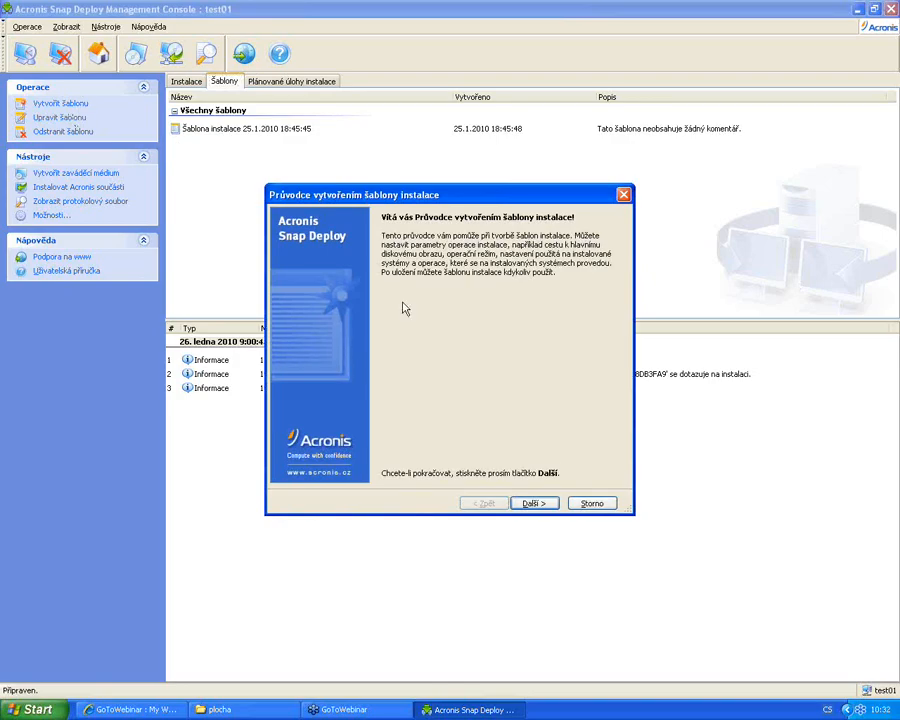
Create a new template using master image 01-Cisty-stroj.tib from D:\Zalohy pripravene
left_click(538, 504)
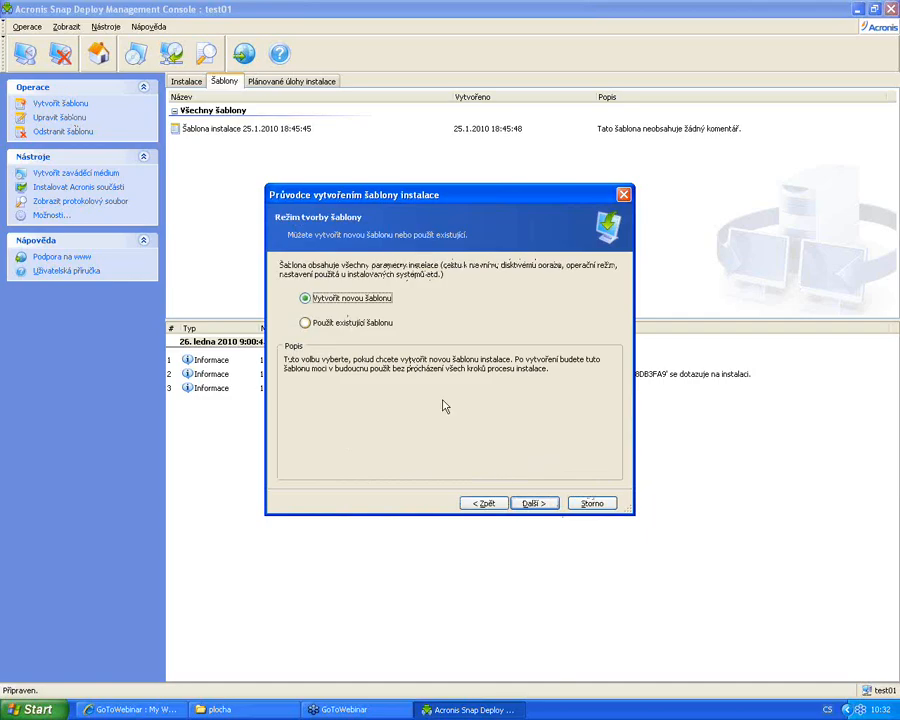
left_click(533, 503)
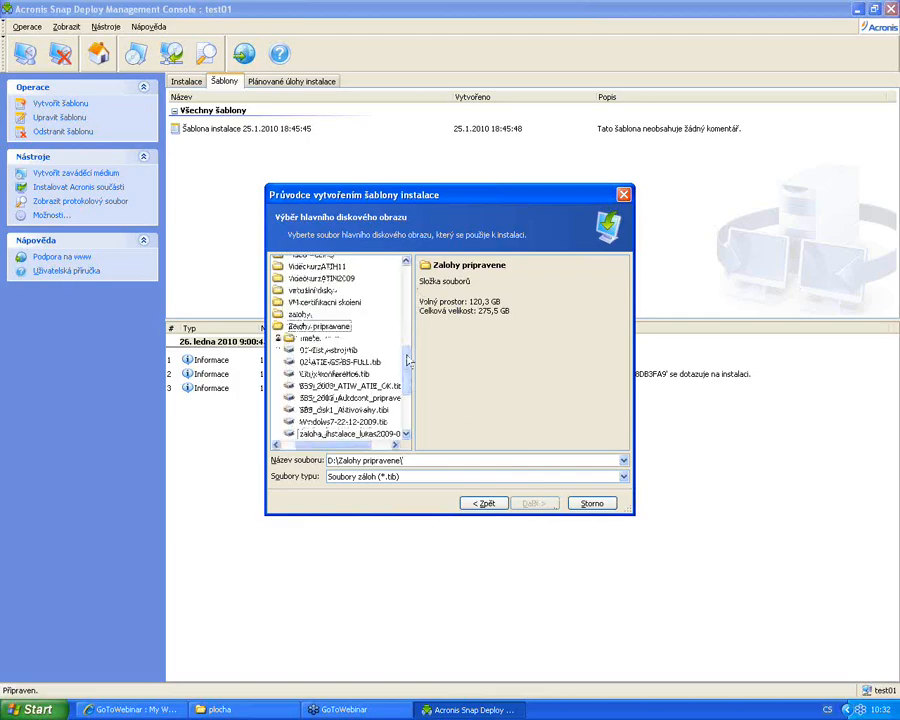
left_click_drag(407, 361, 403, 284)
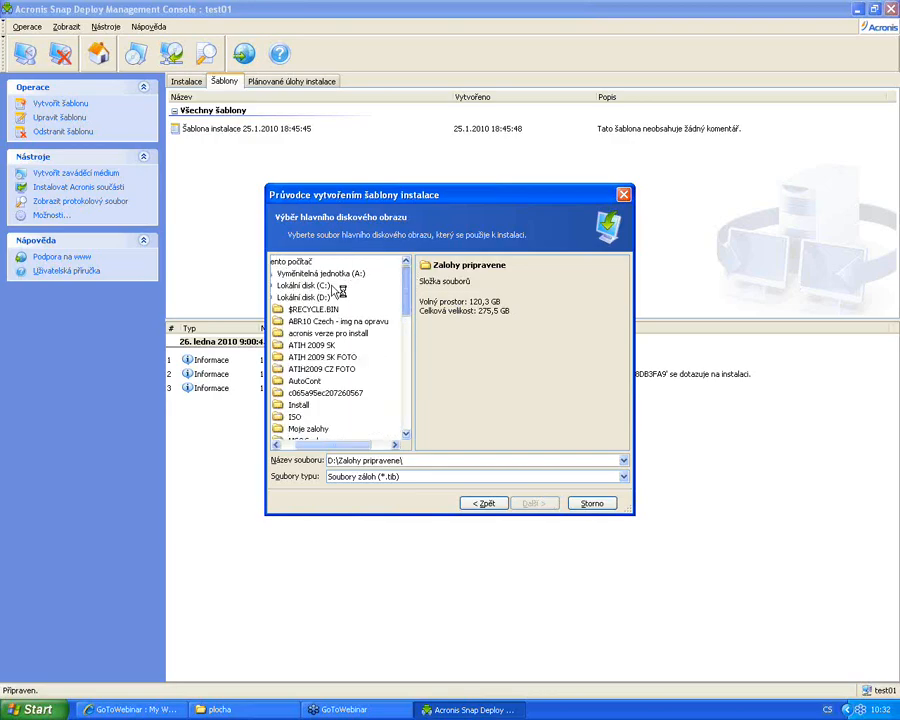
left_click_drag(345, 445, 329, 446)
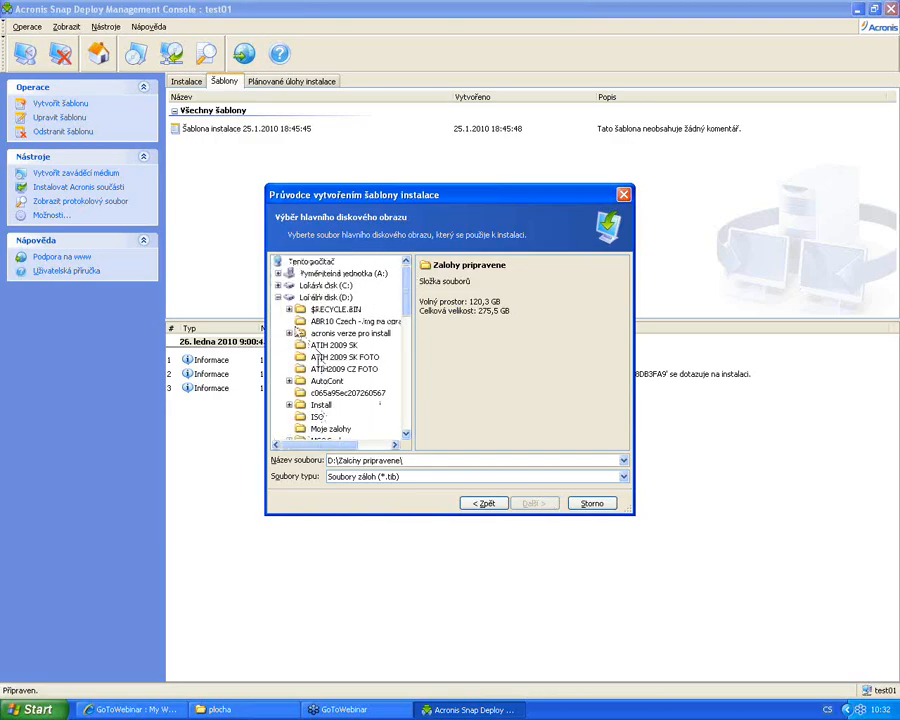
left_click(278, 298)
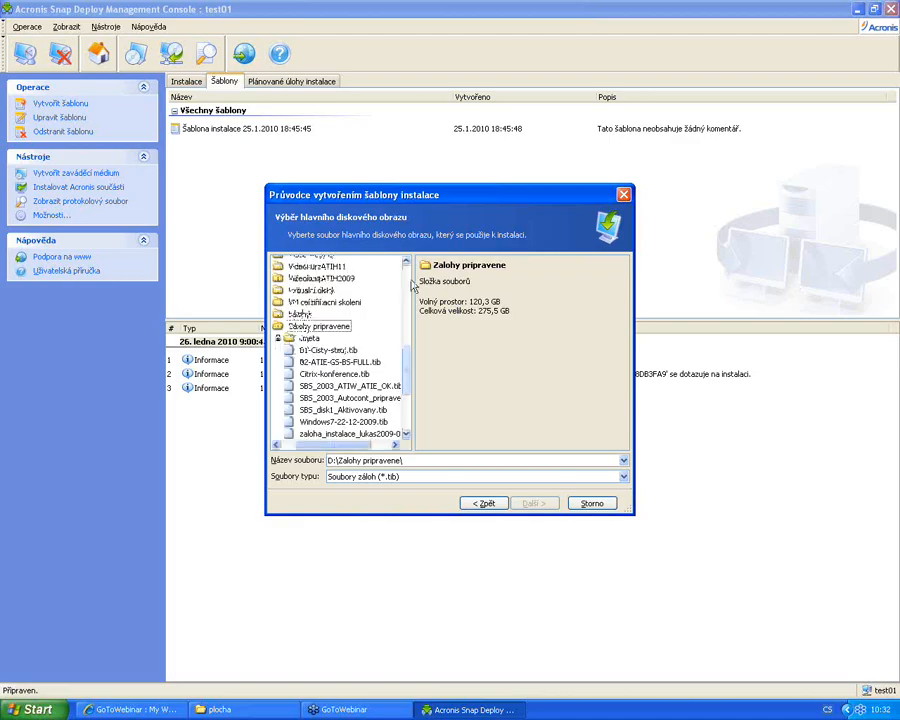
left_click(305, 349)
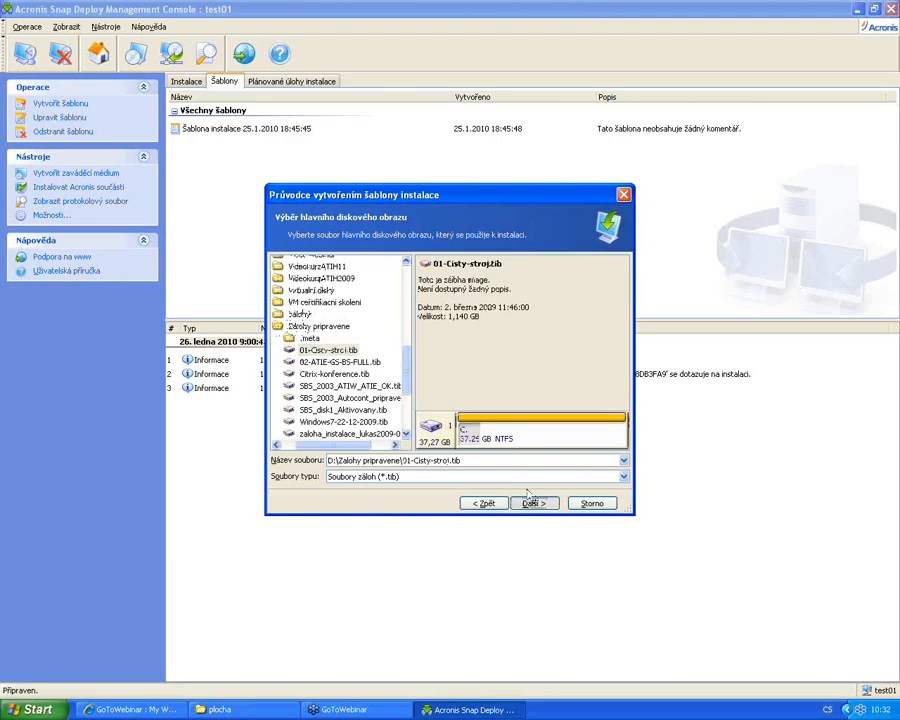
Keep Výchozí disk as target and fit the image to the whole disk (Přizpůsobit na celý disk)
left_click(530, 500)
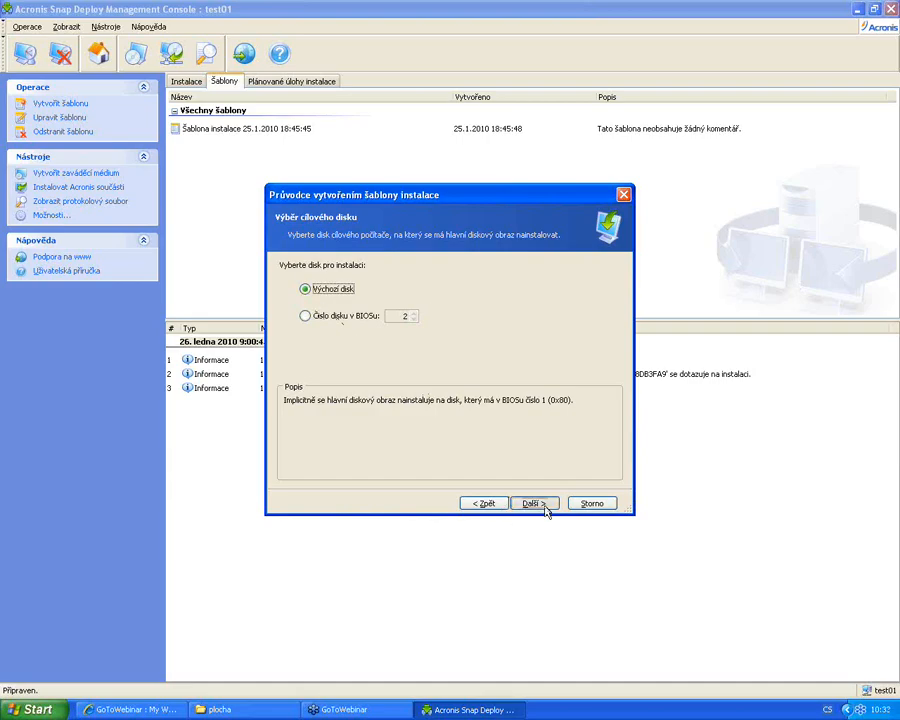
left_click(543, 503)
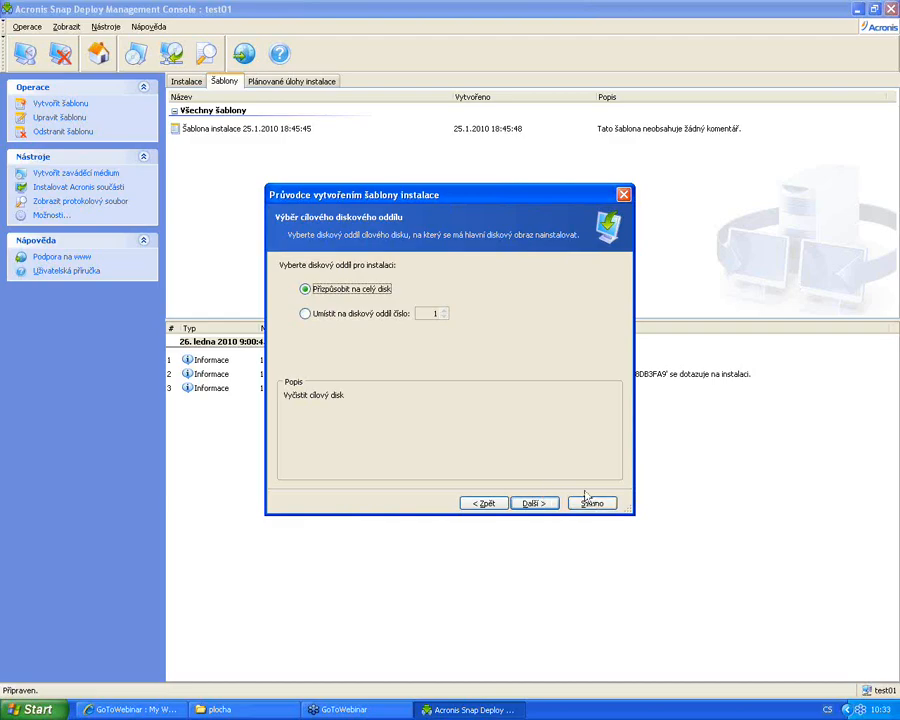
key("Down")
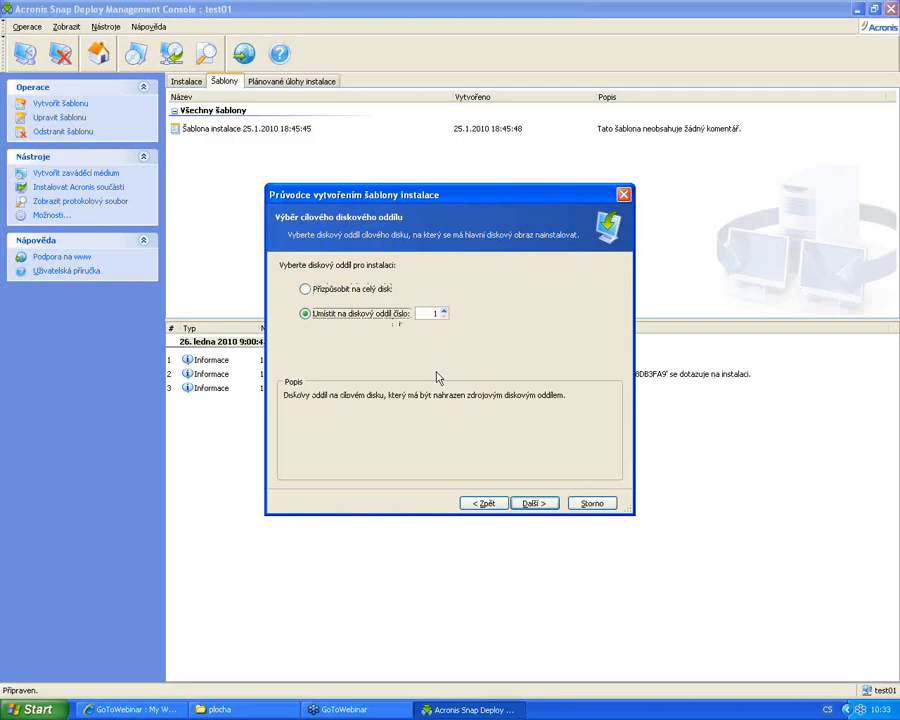
left_click(350, 288)
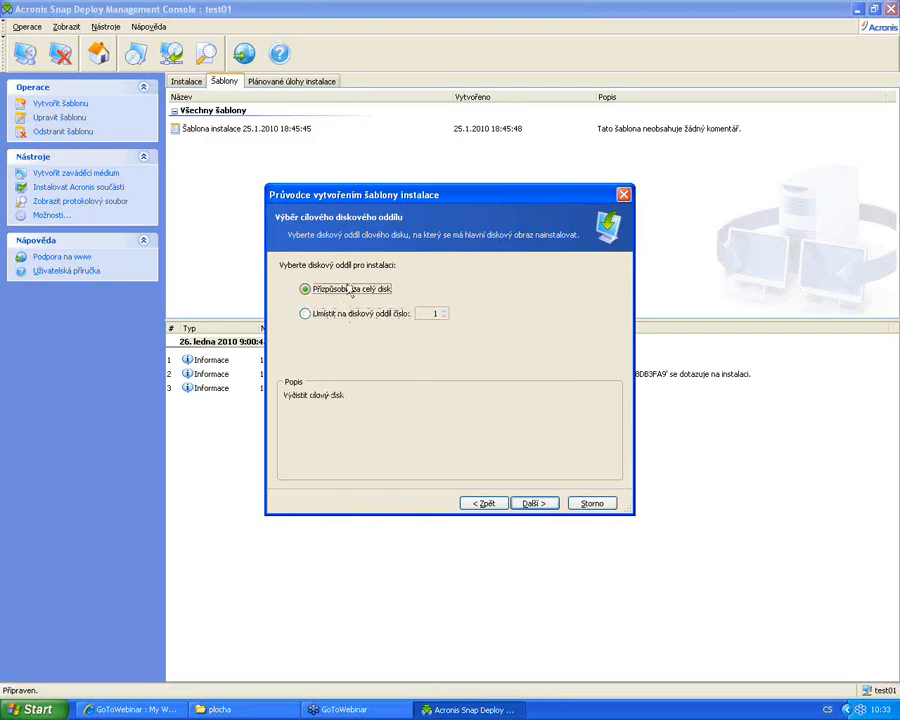
left_click(553, 507)
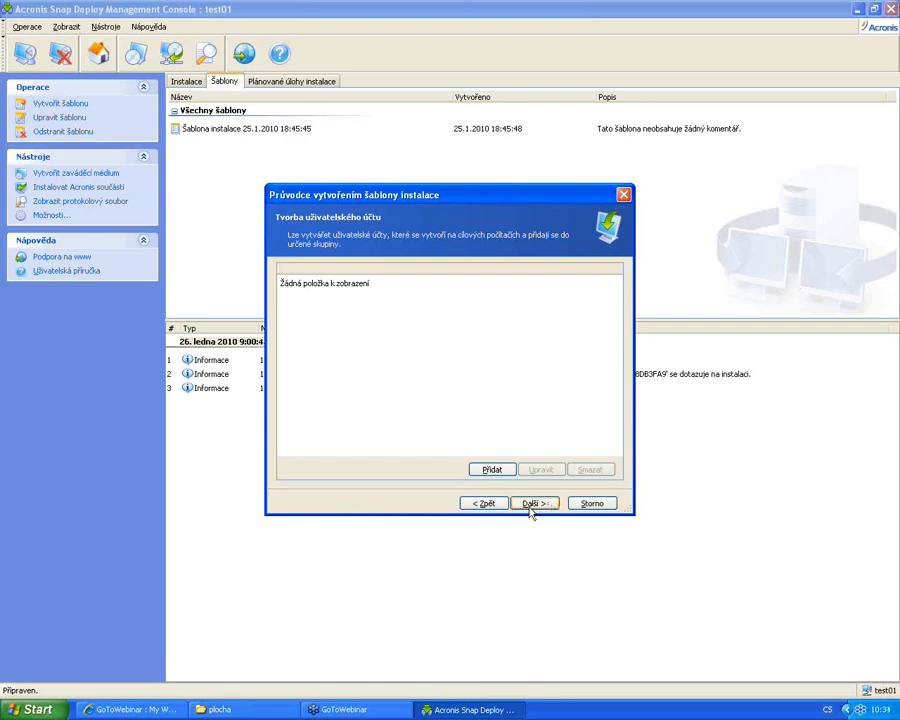
Add a user account named student, entering and confirming its password
left_click(492, 470)
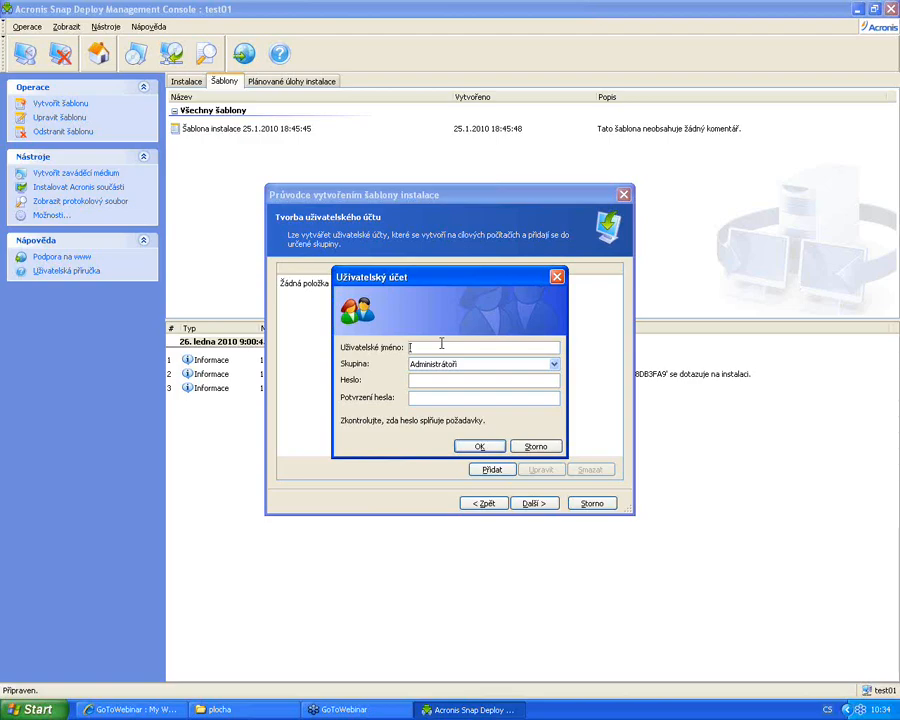
type("student")
left_click(437, 381)
type("s")
left_click(440, 398)
type("s")
left_click(477, 447)
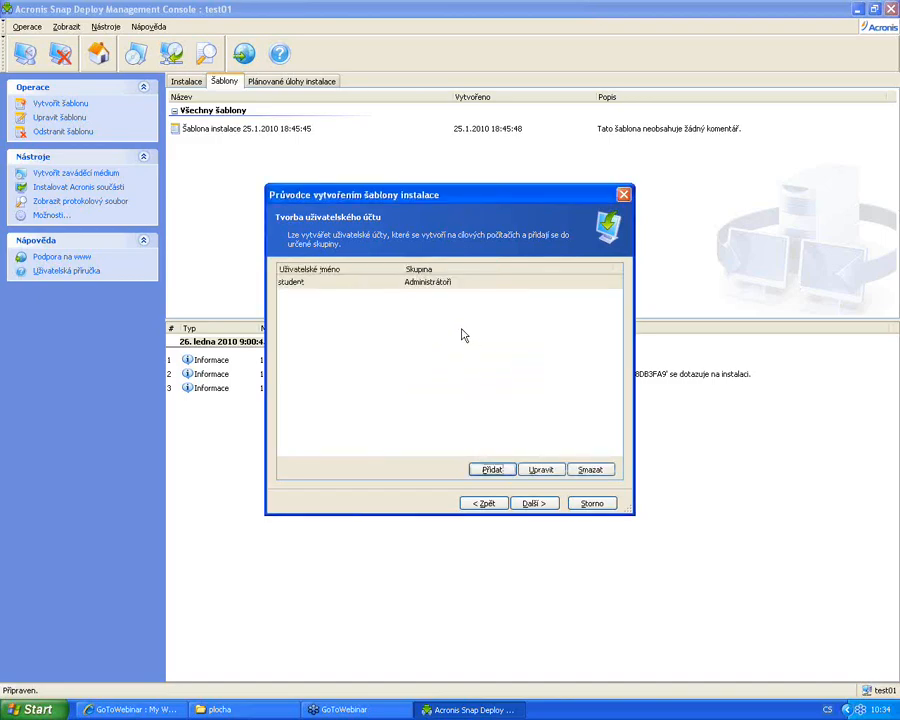
Edit the student account so its group is Uživatelé instead of Administrátoři
left_click(425, 285)
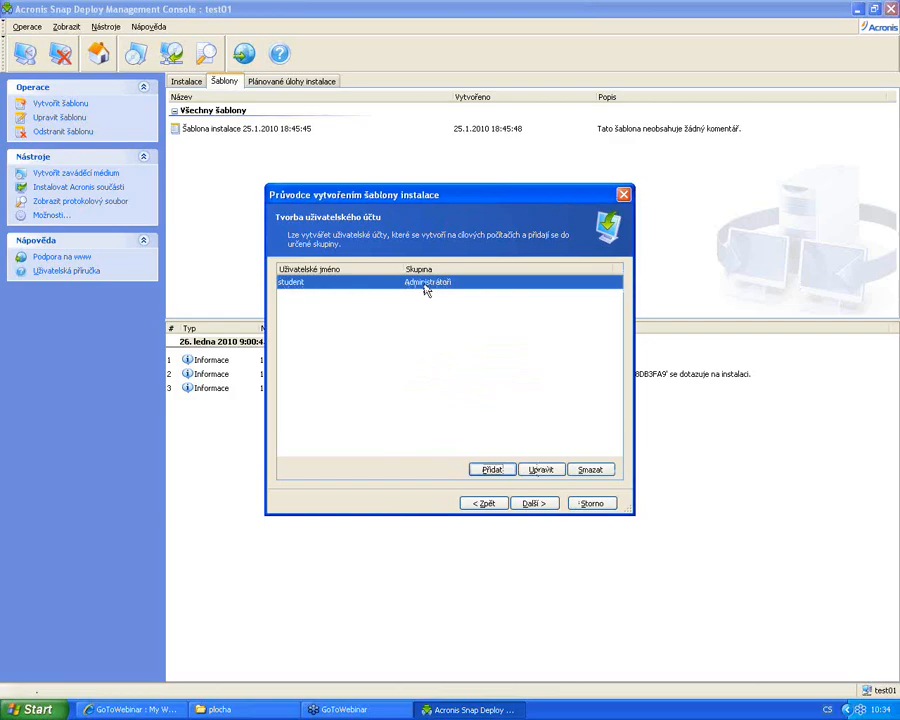
left_click(544, 471)
left_click(554, 364)
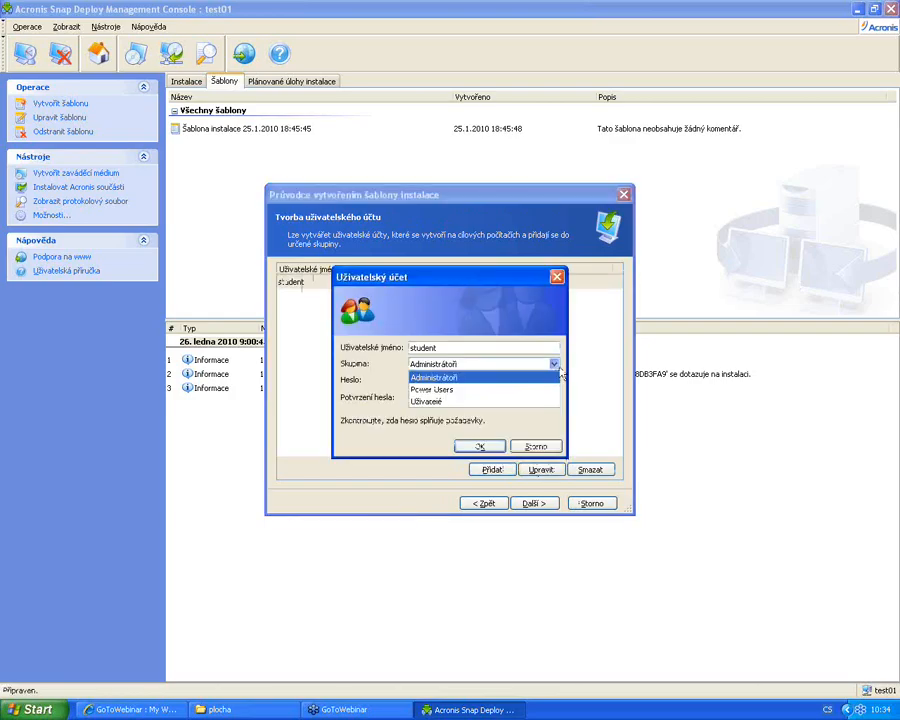
left_click(505, 400)
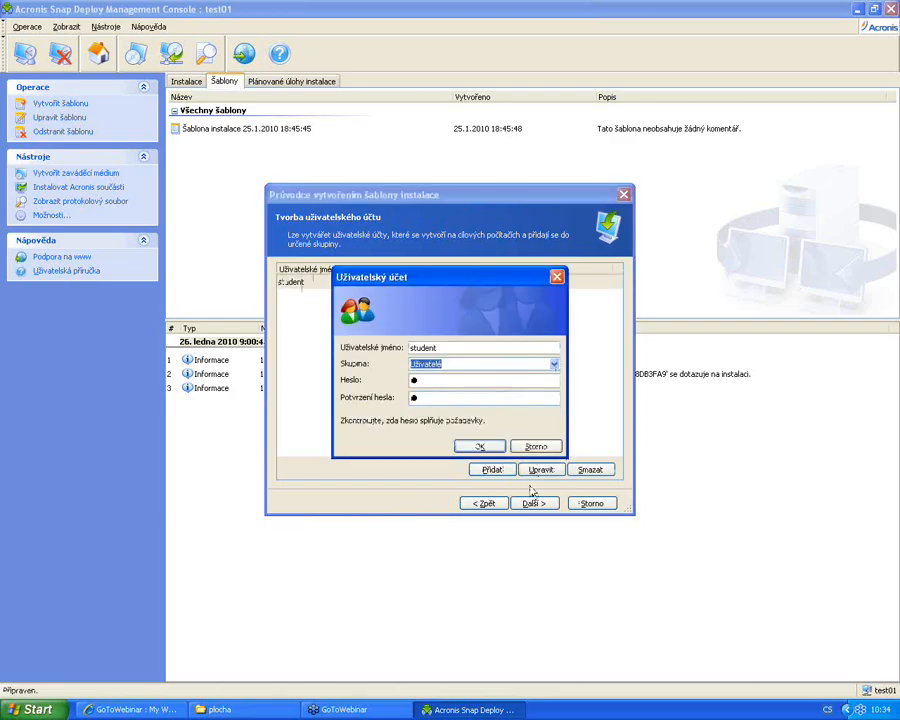
left_click(484, 446)
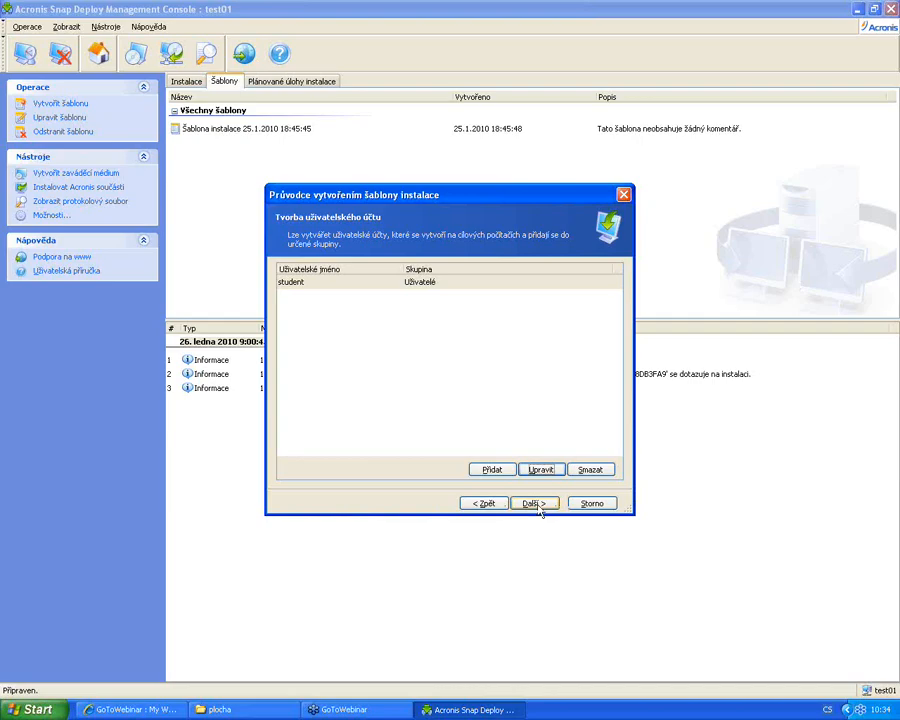
Enter computer name pocitac1 and choose Doména membership with domena.local
left_click(540, 505)
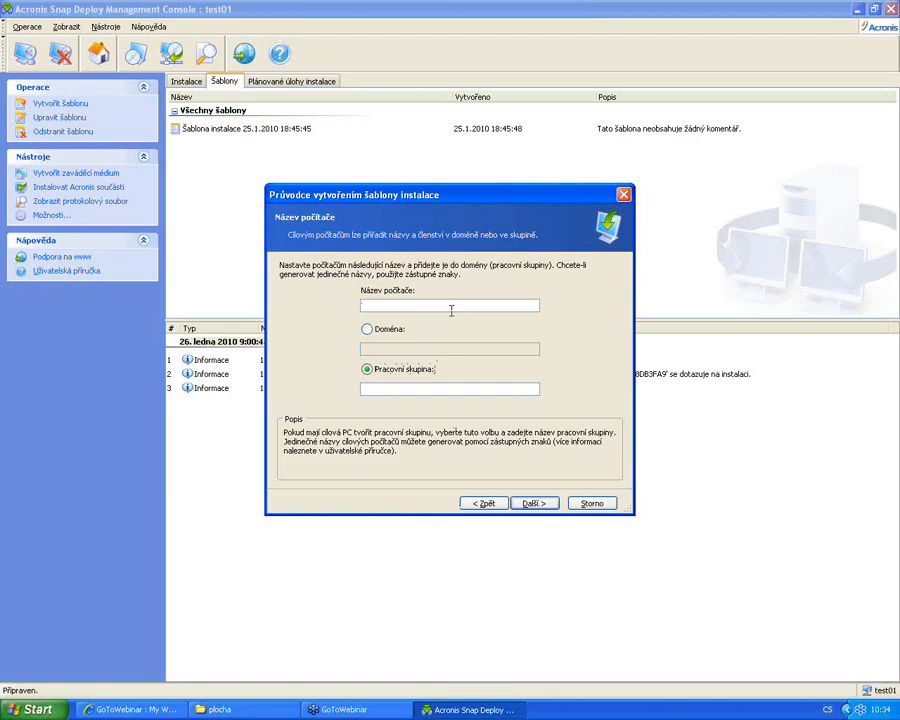
type("poccac")
left_click(410, 336)
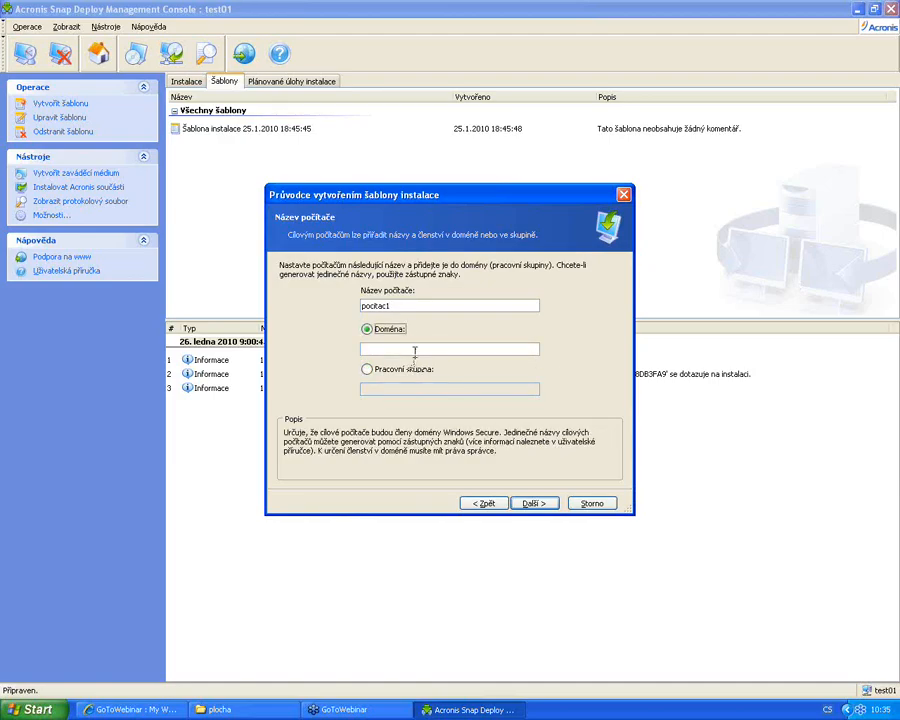
left_click(414, 346)
type("domene.local")
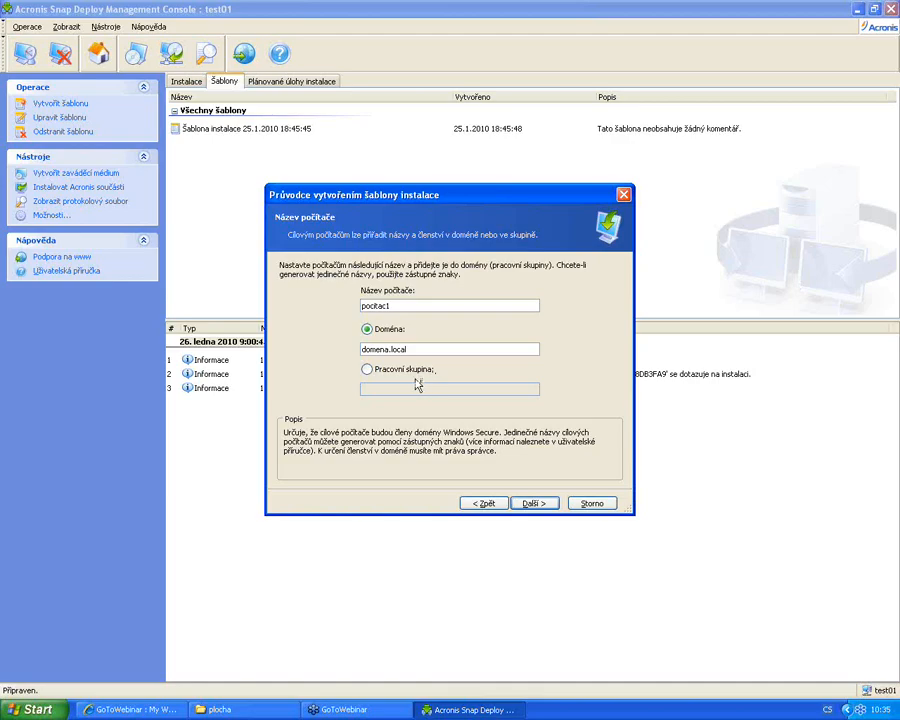
left_click(538, 503)
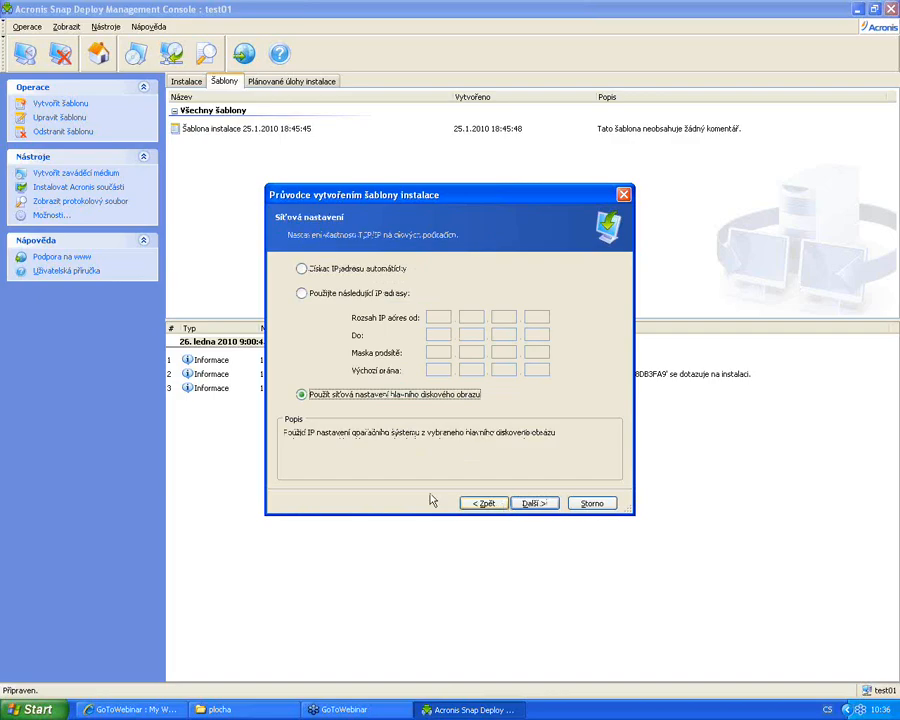
Choose automatic IP addressing, keep automatic DNS, and leave 'Změnit bezpečnostní ID' enabled
left_click(356, 269)
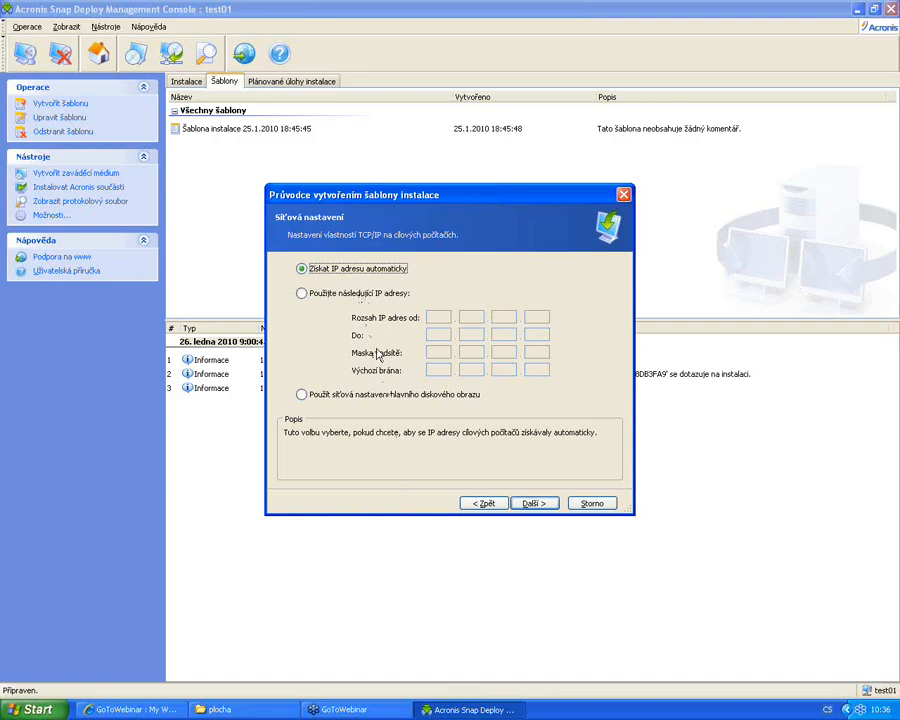
left_click(534, 505)
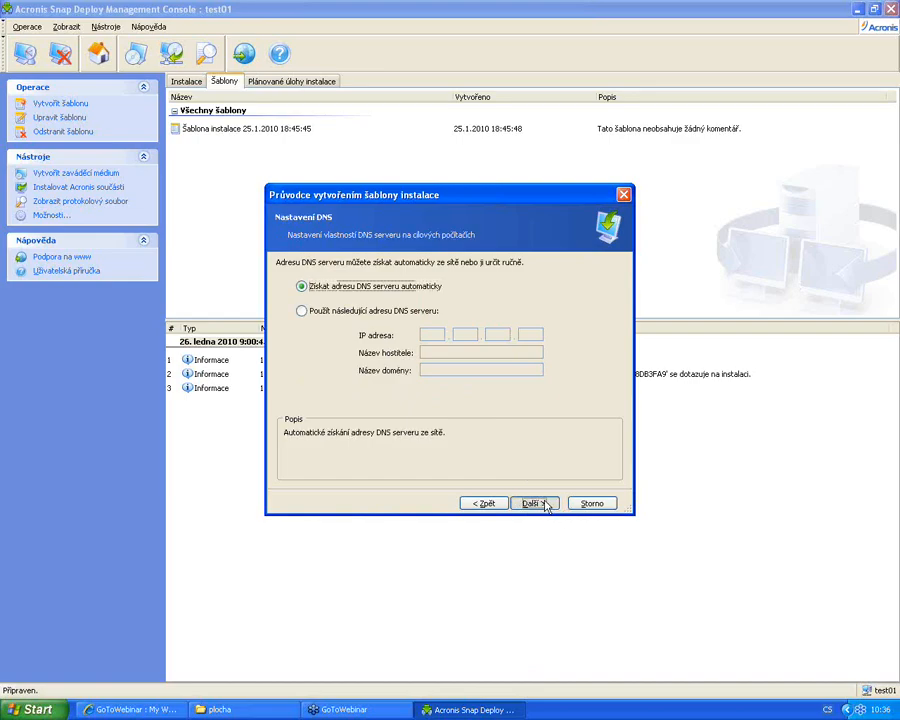
left_click(545, 505)
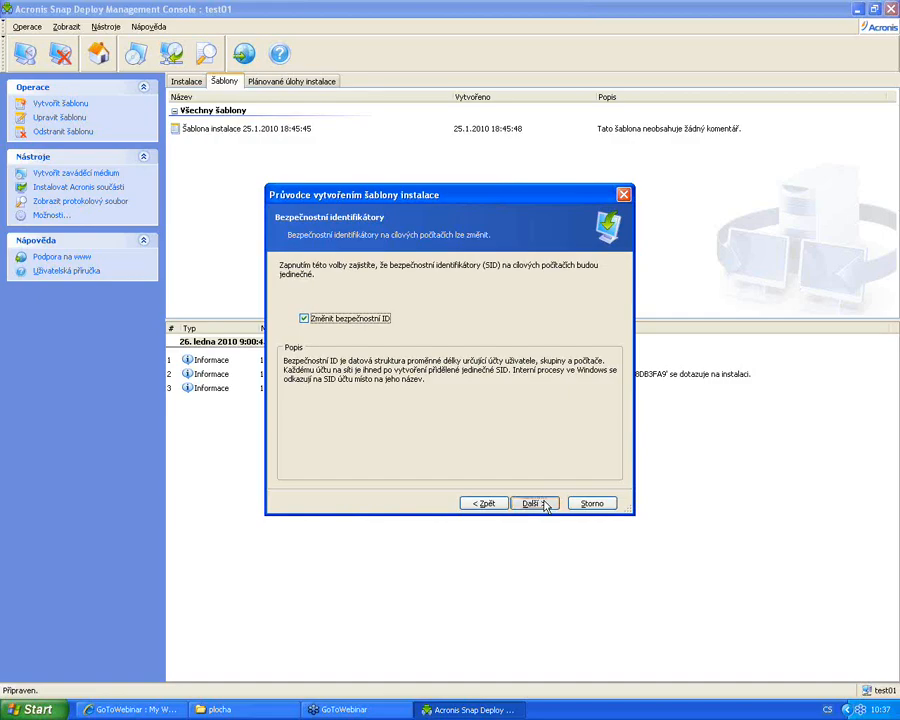
left_click(531, 503)
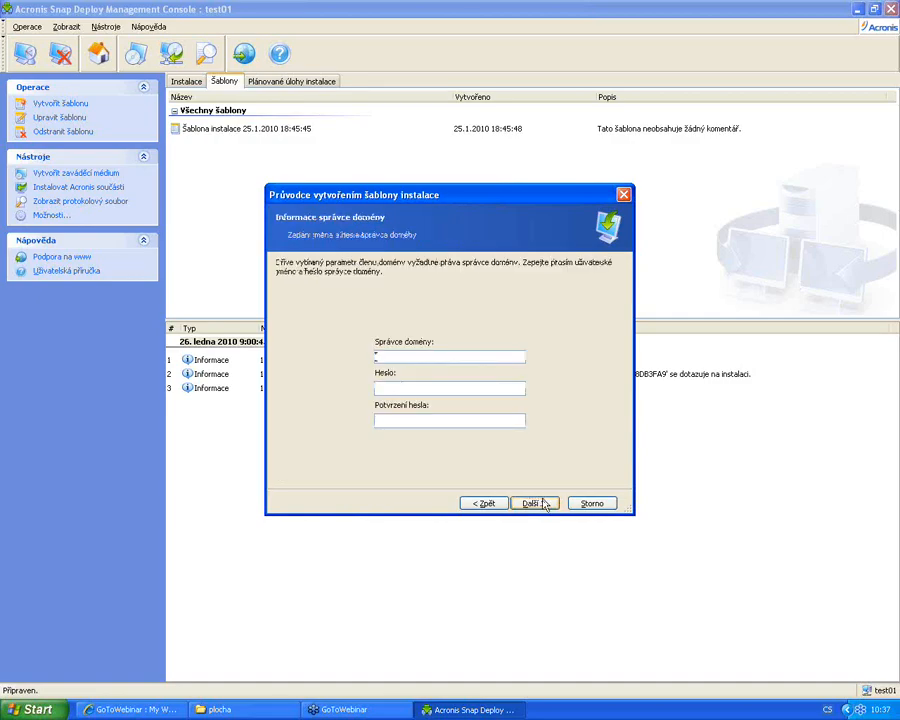
Enter administrator as the domain administrator, with its password and confirmation
type("administrator")
key("Tab")
type("a")
key("Tab")
type("a")
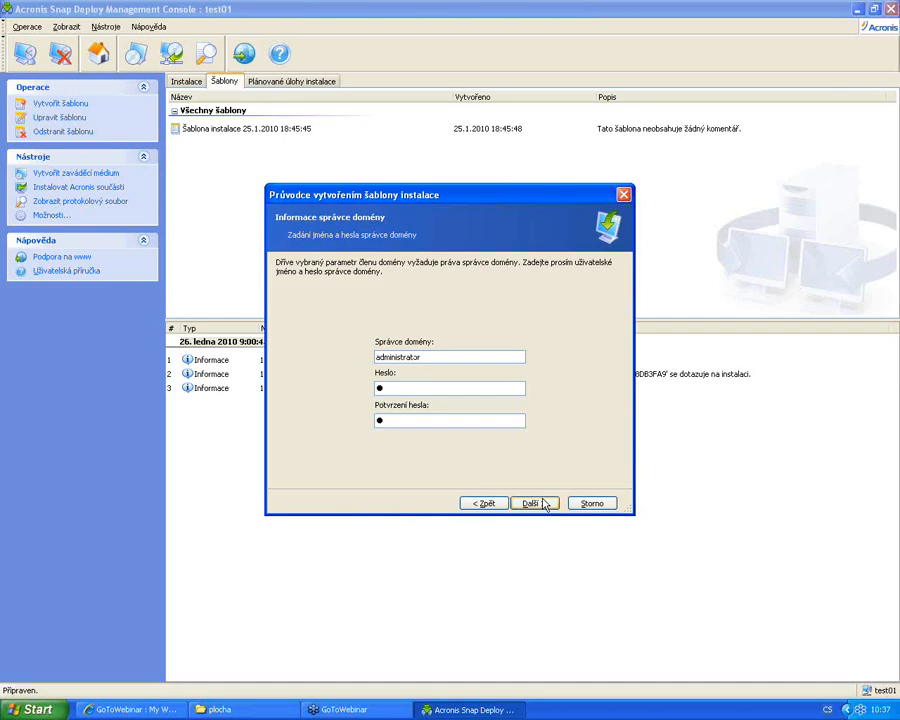
left_click(543, 503)
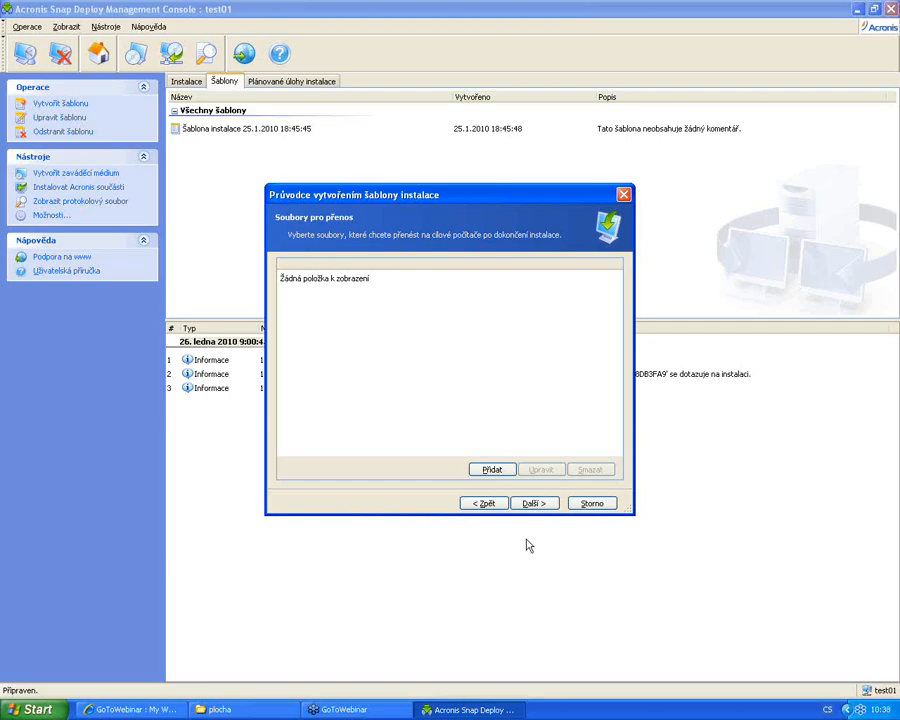
Start a new file transfer and pick H:\program.exe as its source
left_click(502, 470)
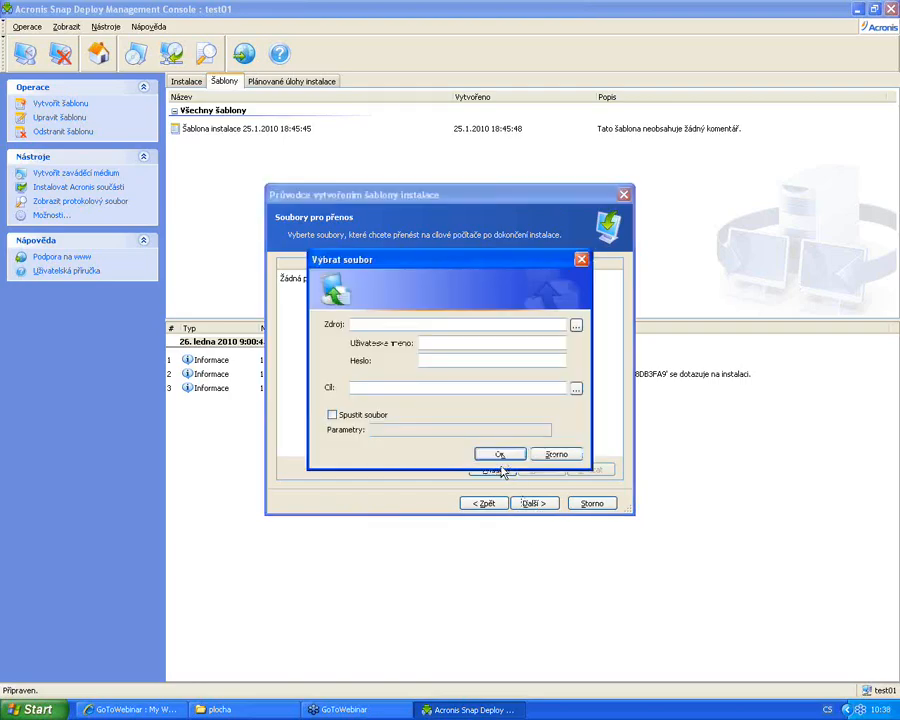
left_click(576, 328)
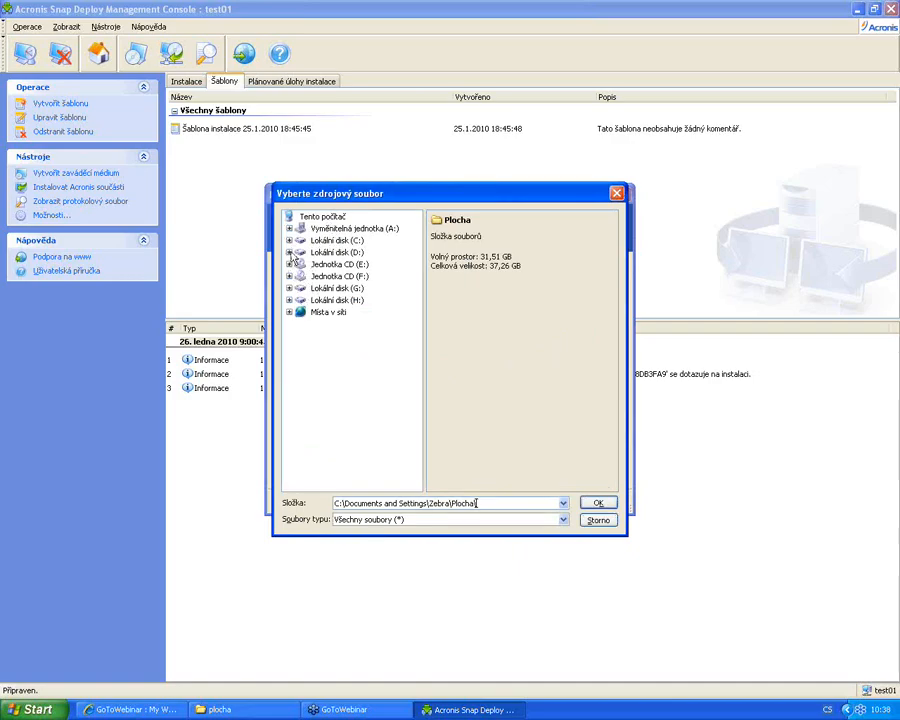
left_click(289, 300)
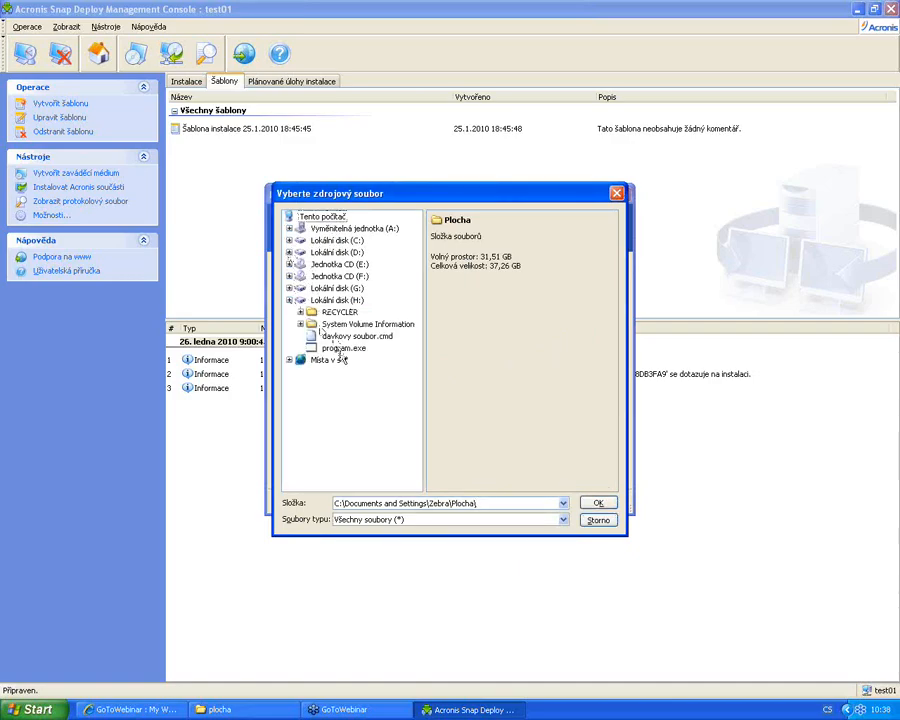
left_click(341, 349)
left_click(335, 324)
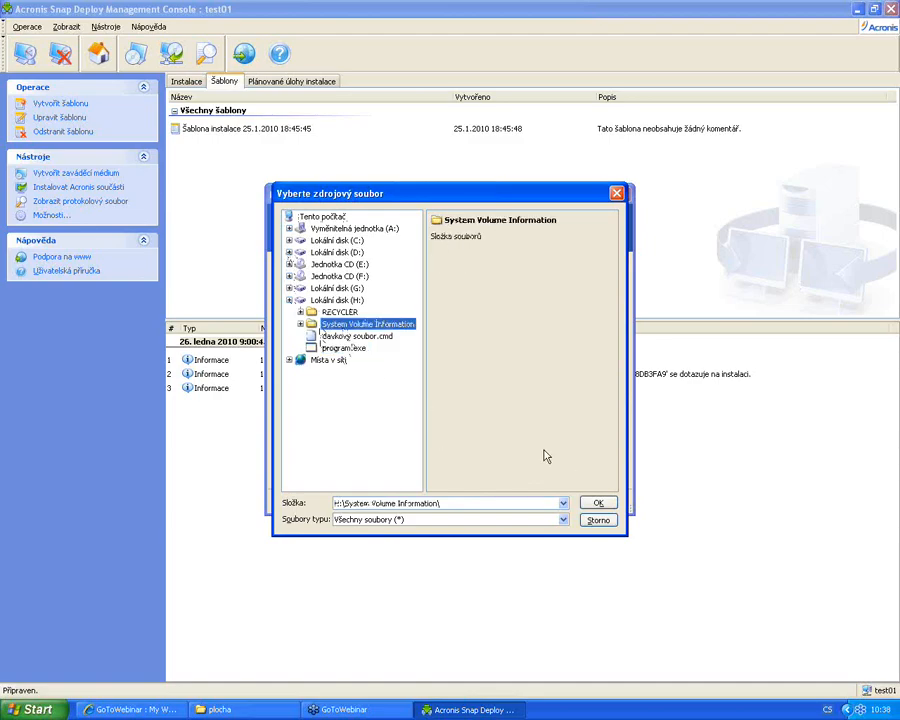
left_click(345, 348)
left_click(596, 504)
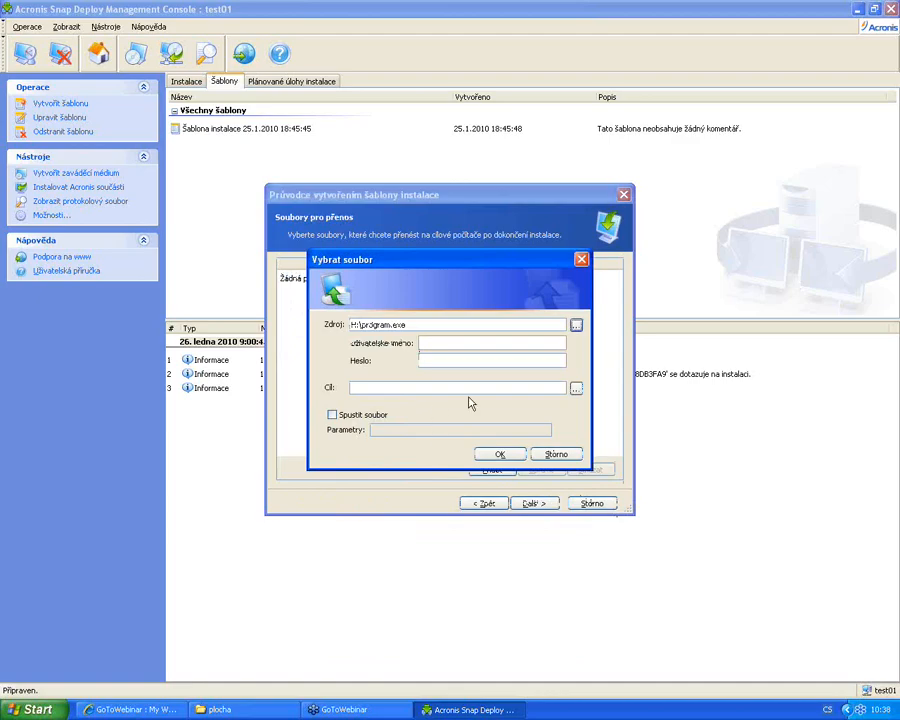
Set C:\ as the destination and add program.exe to the transfer list
left_click(576, 392)
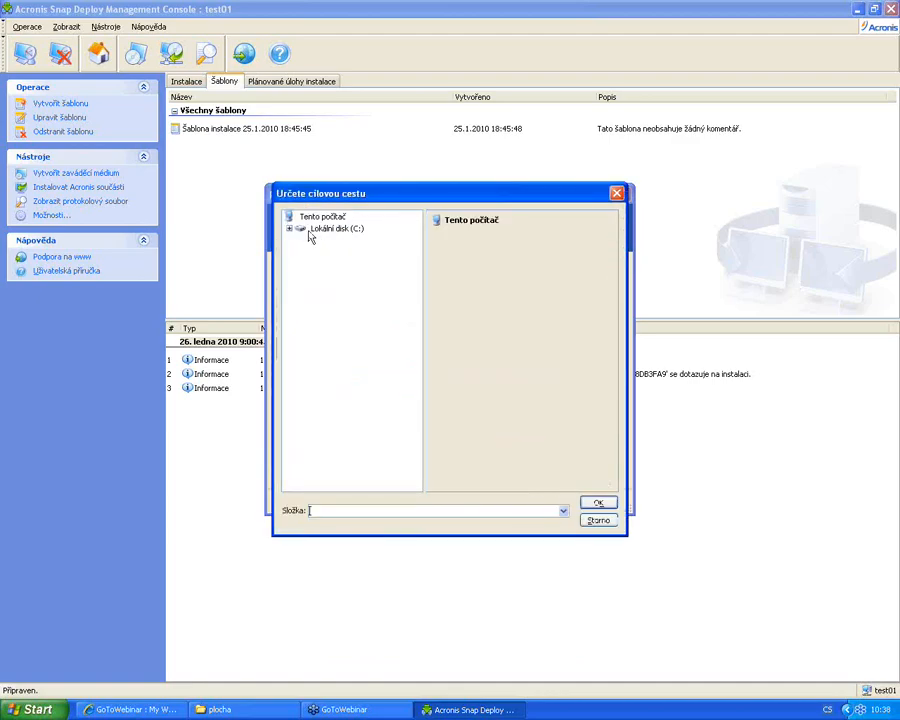
left_click(289, 231)
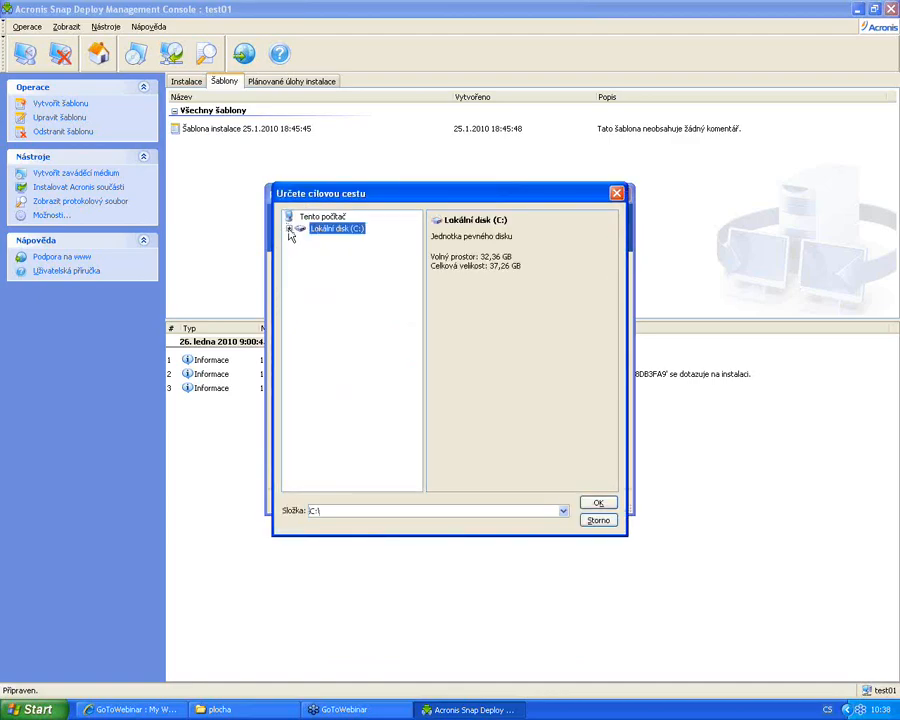
left_click(289, 231)
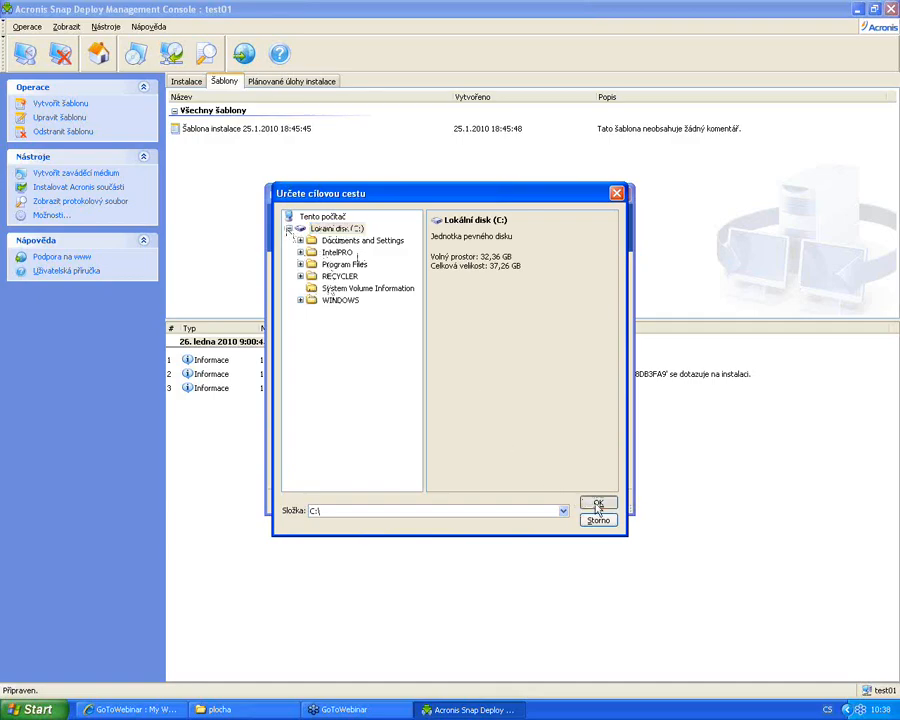
left_click(598, 502)
left_click(500, 454)
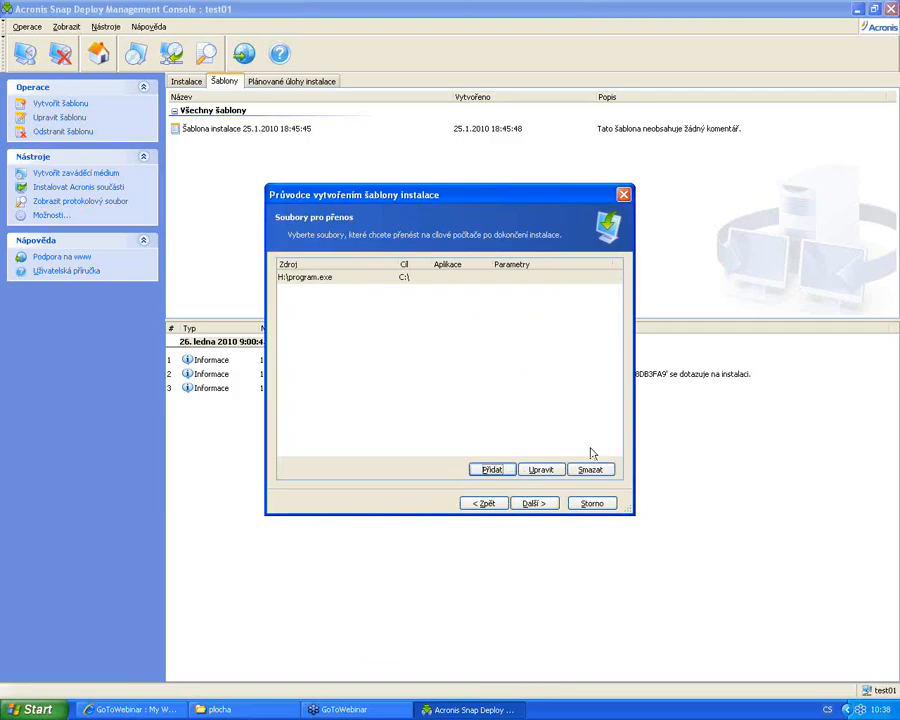
Browse to C:\IntelPRO\Setup.exe and add it to the applications run after installation
left_click(533, 503)
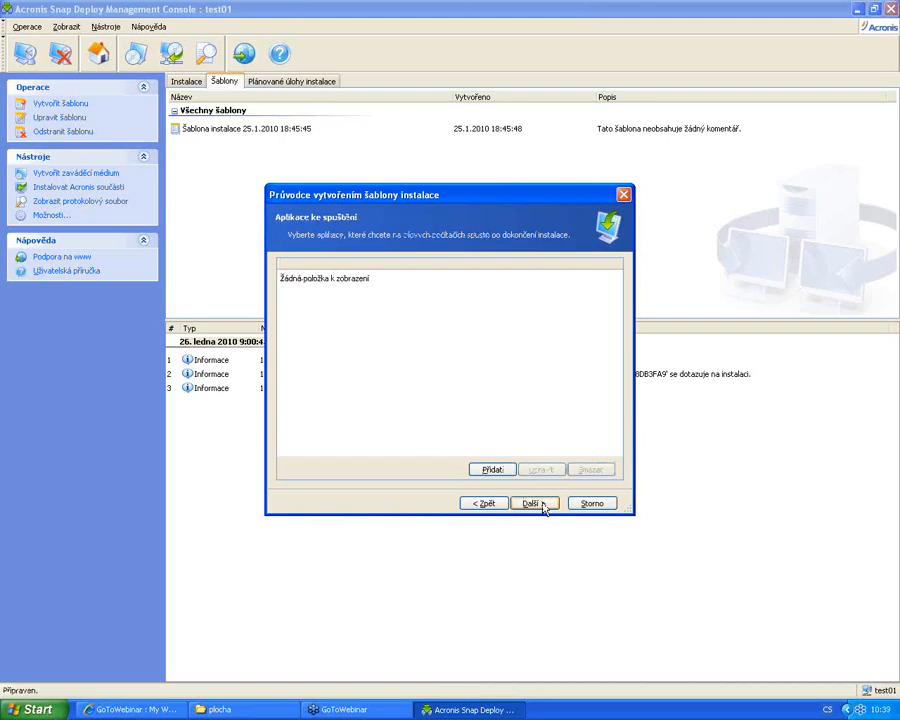
left_click(500, 469)
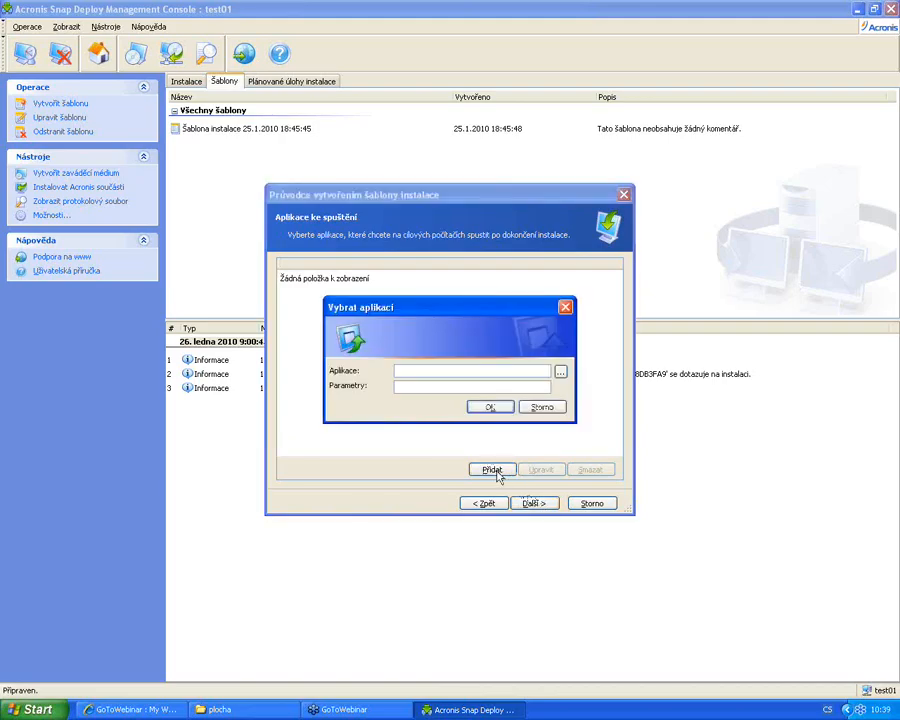
left_click(561, 372)
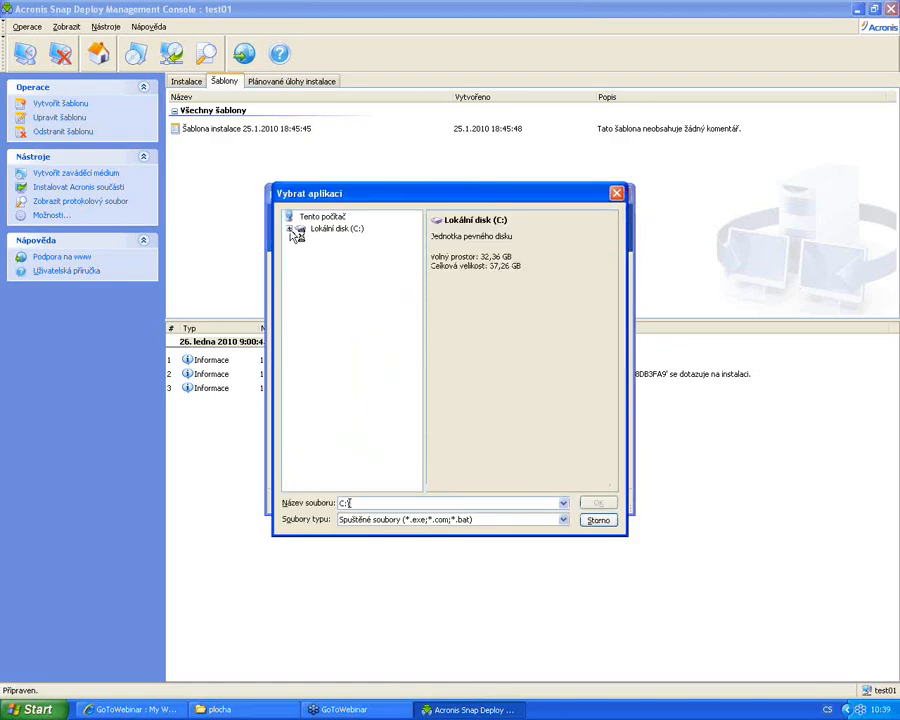
left_click(289, 229)
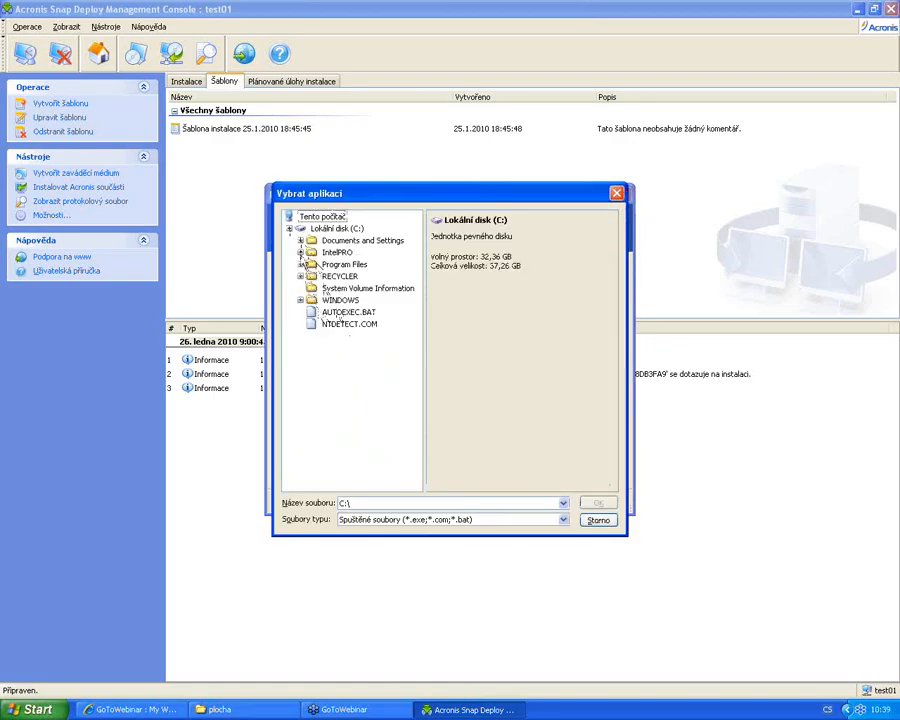
left_click(300, 252)
left_click(340, 312)
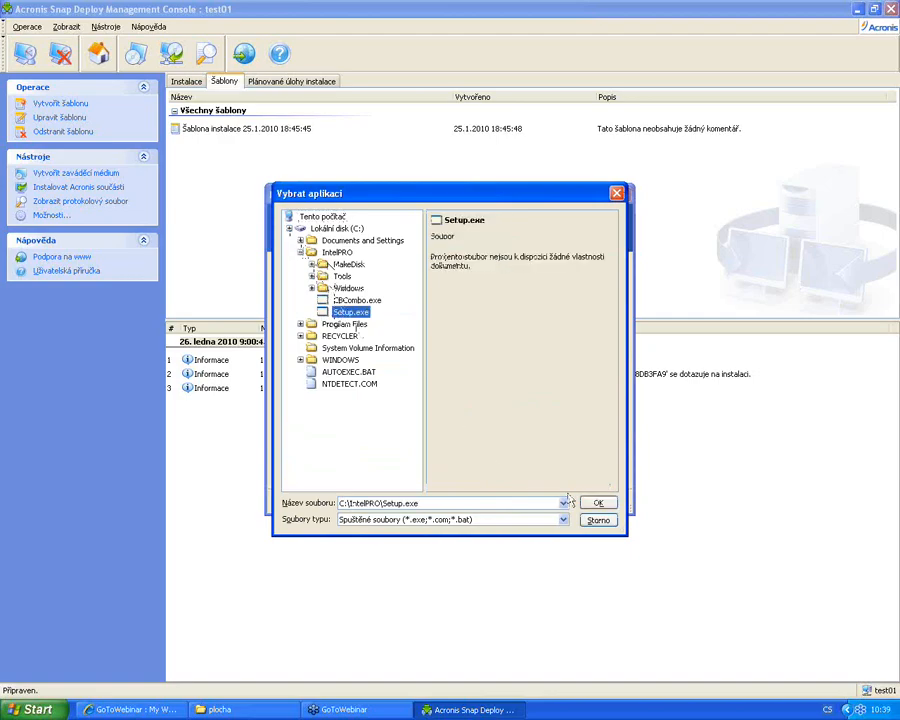
left_click(608, 505)
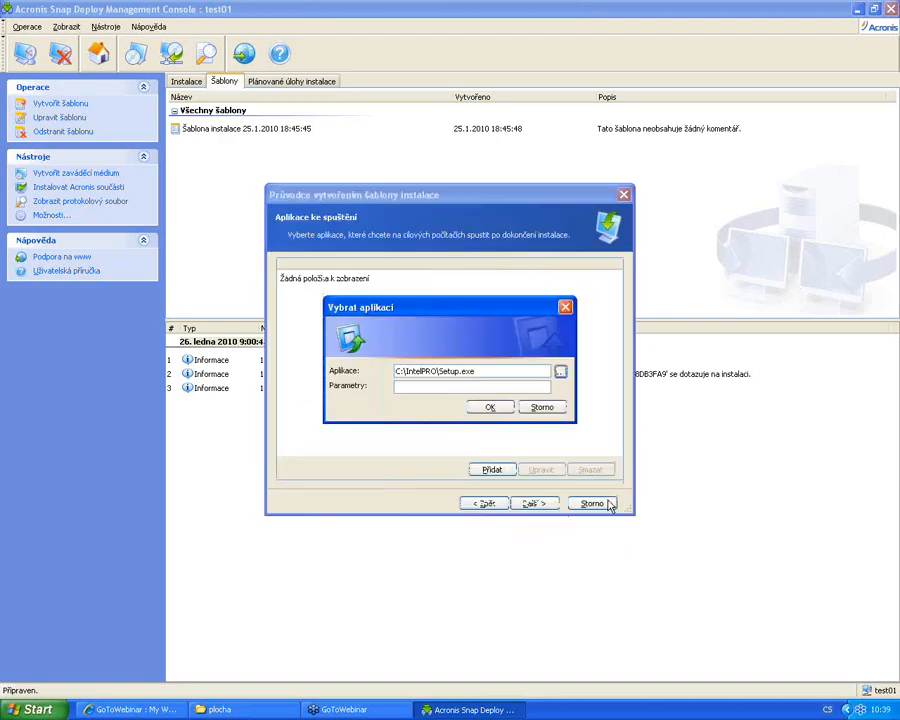
left_click(499, 412)
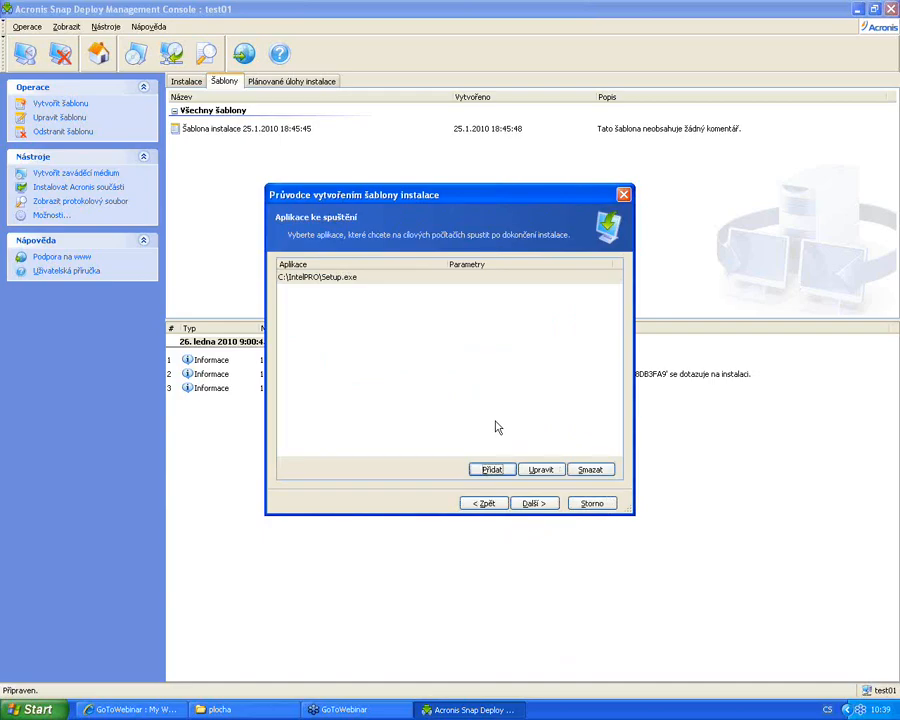
left_click(534, 504)
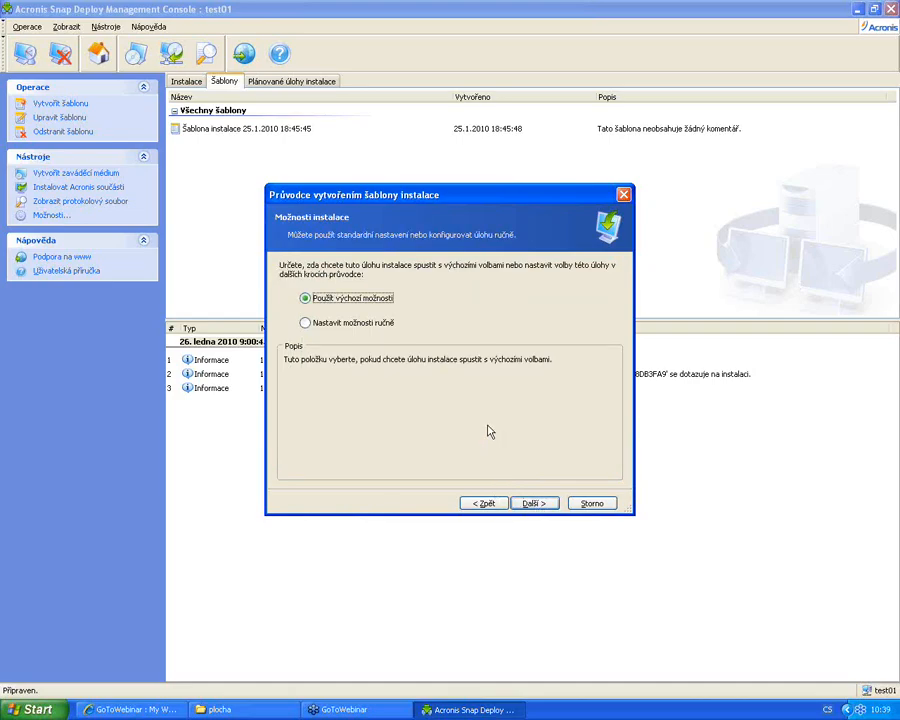
Select 'Nastavit možnosti ručně' and advance to the detailed installation options
left_click(388, 332)
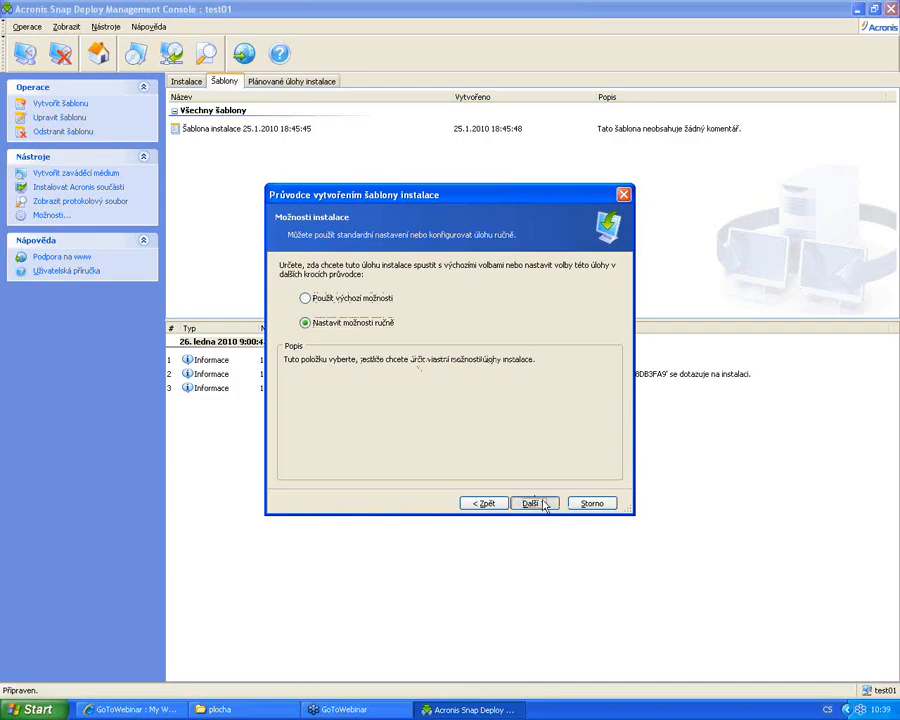
left_click(533, 503)
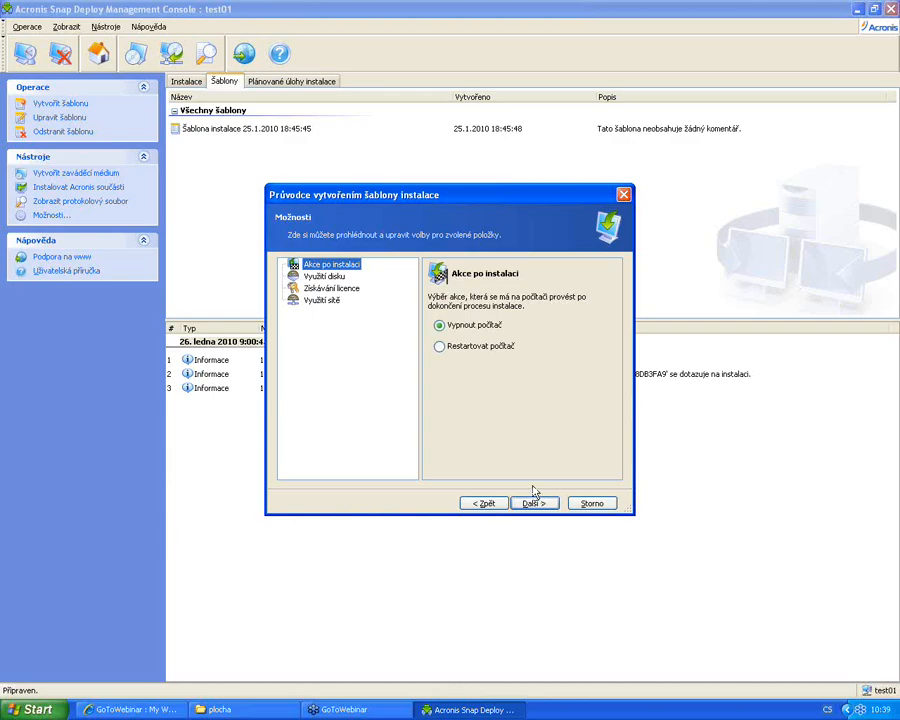
Set the post-installation action to 'Restartovat počítač', then view Využití disku and Získávání licence
left_click(475, 347)
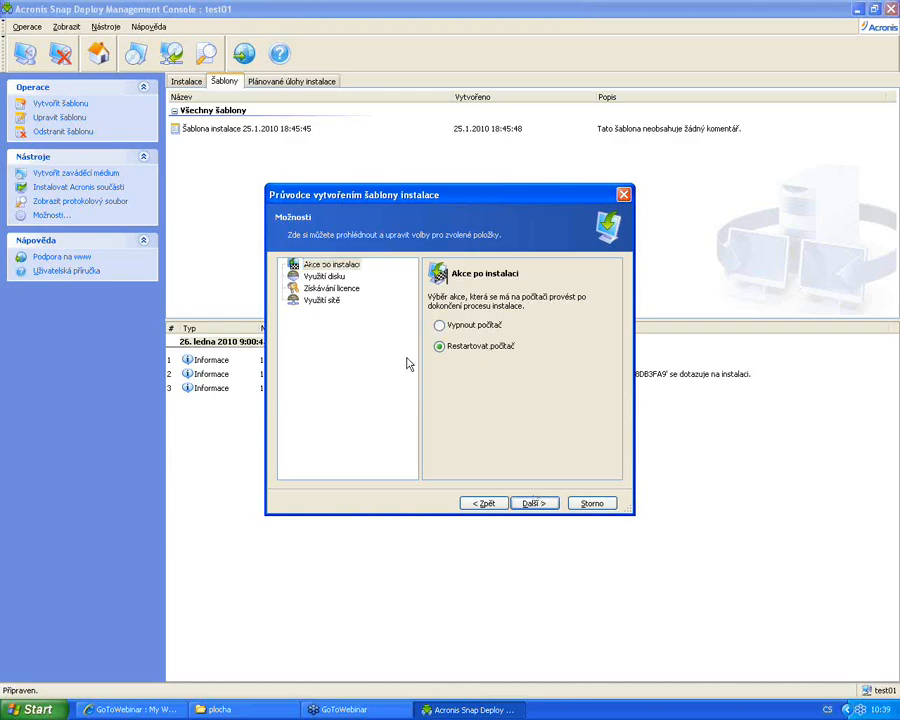
left_click(329, 277)
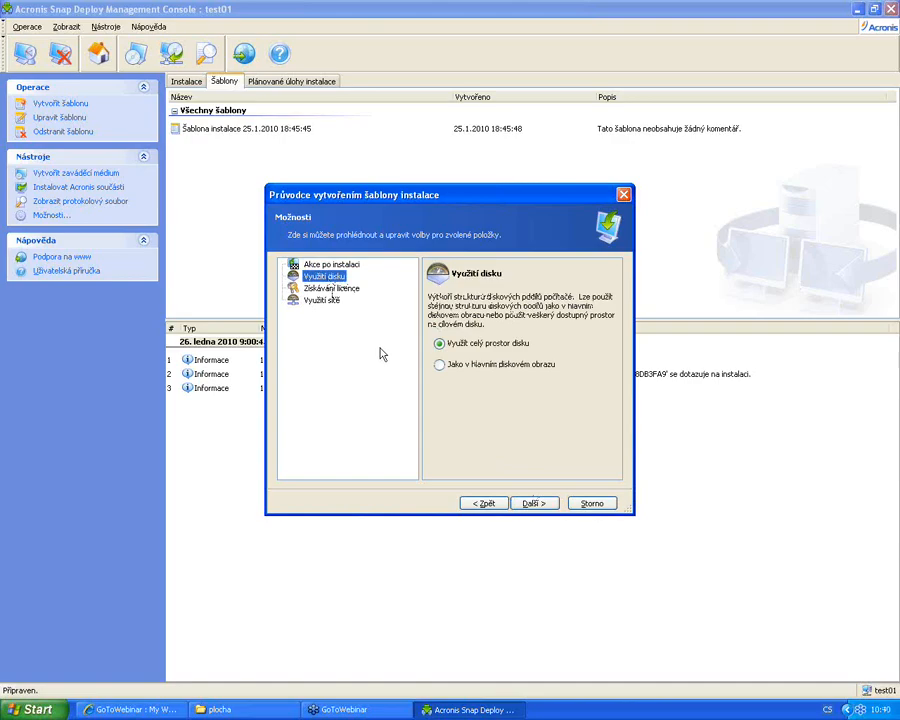
left_click(340, 288)
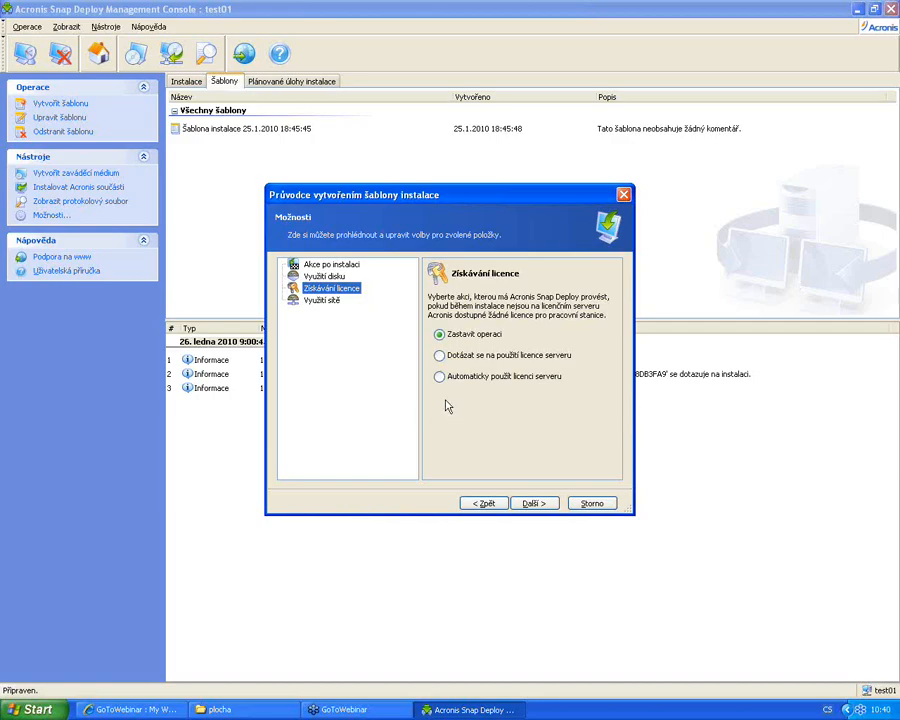
Under Využití sítě, keep Multicast with TTL 15 after briefly trying Unicast
left_click(325, 301)
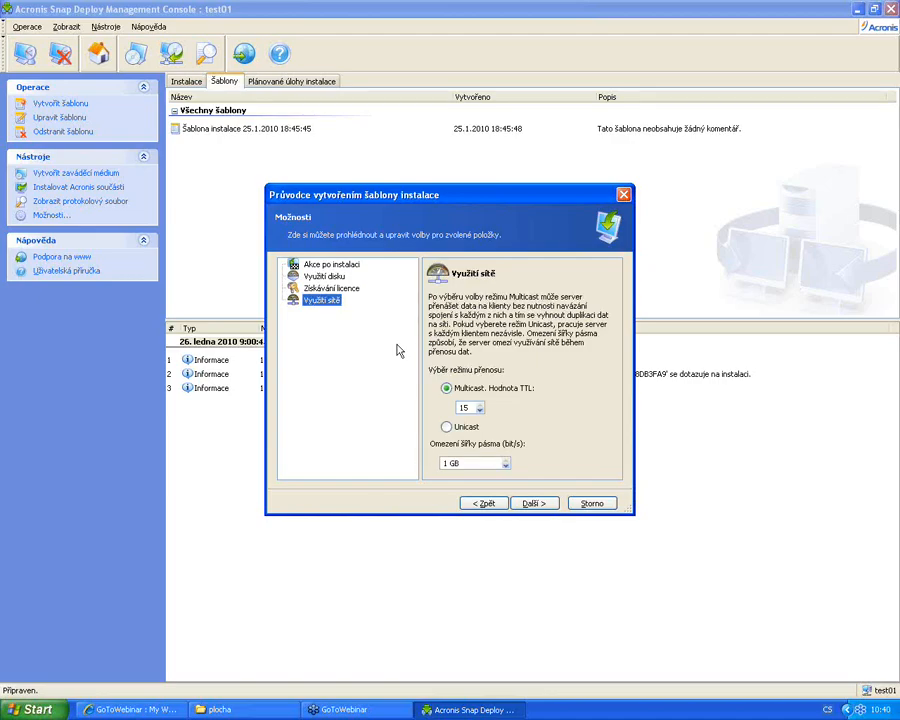
left_click(445, 427)
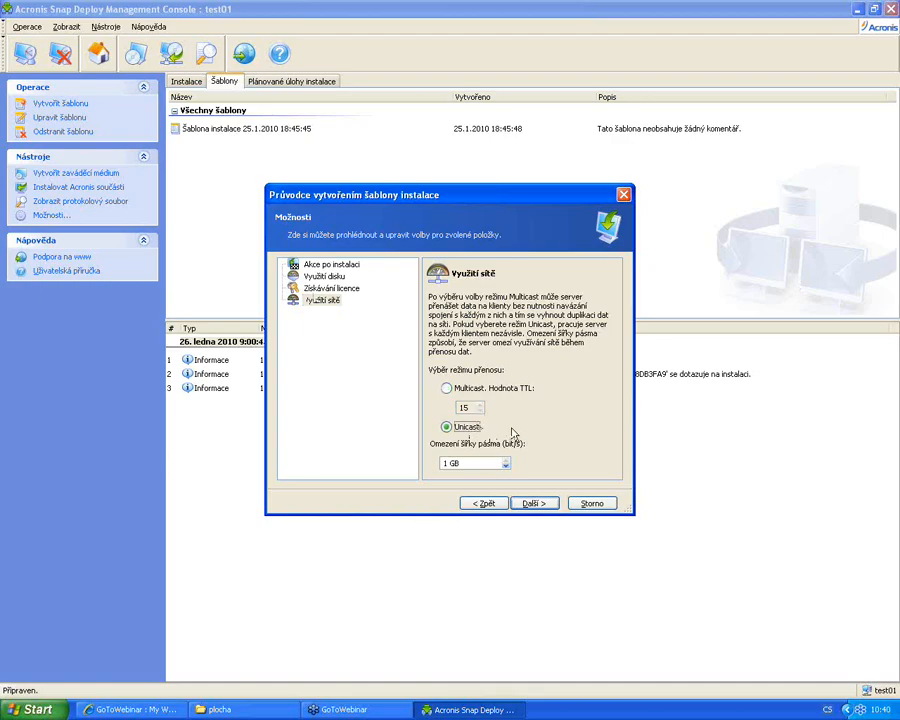
key("Up")
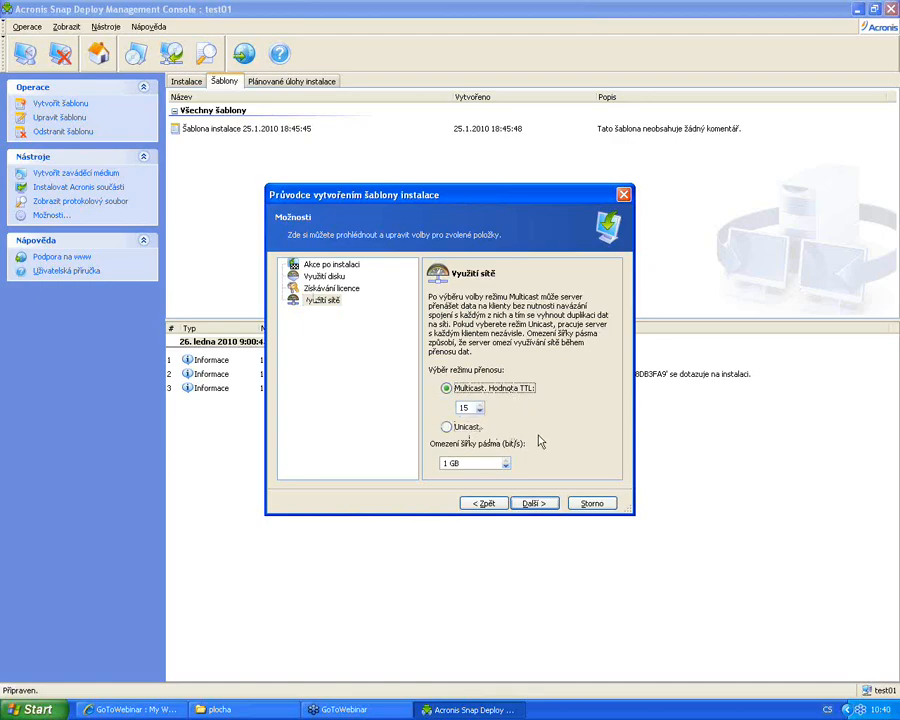
left_click(535, 503)
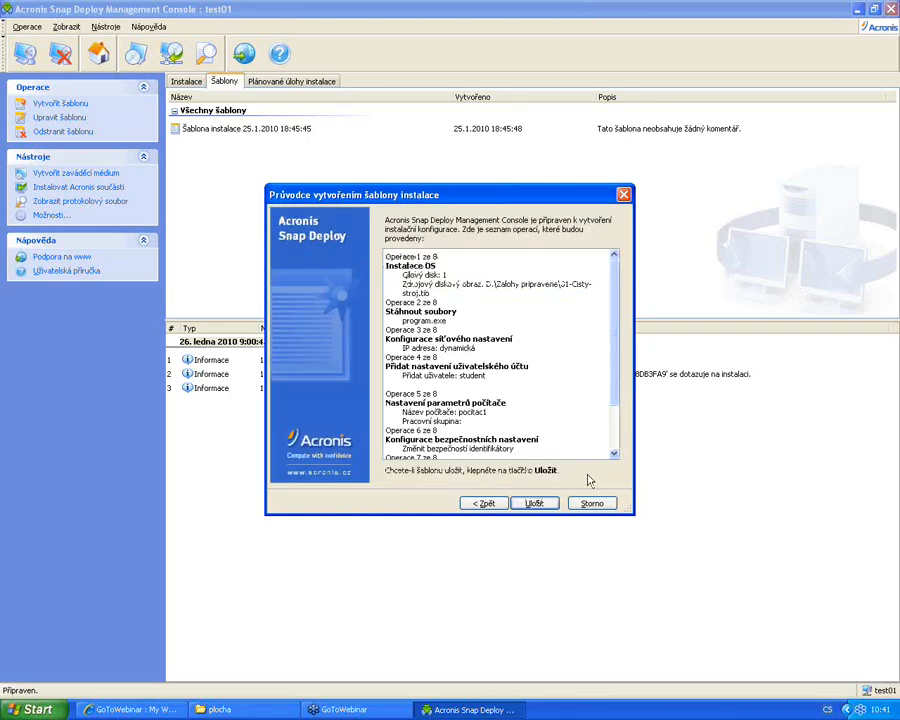
Review the eight-operation summary and save template 'Šablona instalace 26.1.2010 10:40:51'
left_click_drag(614, 287, 617, 338)
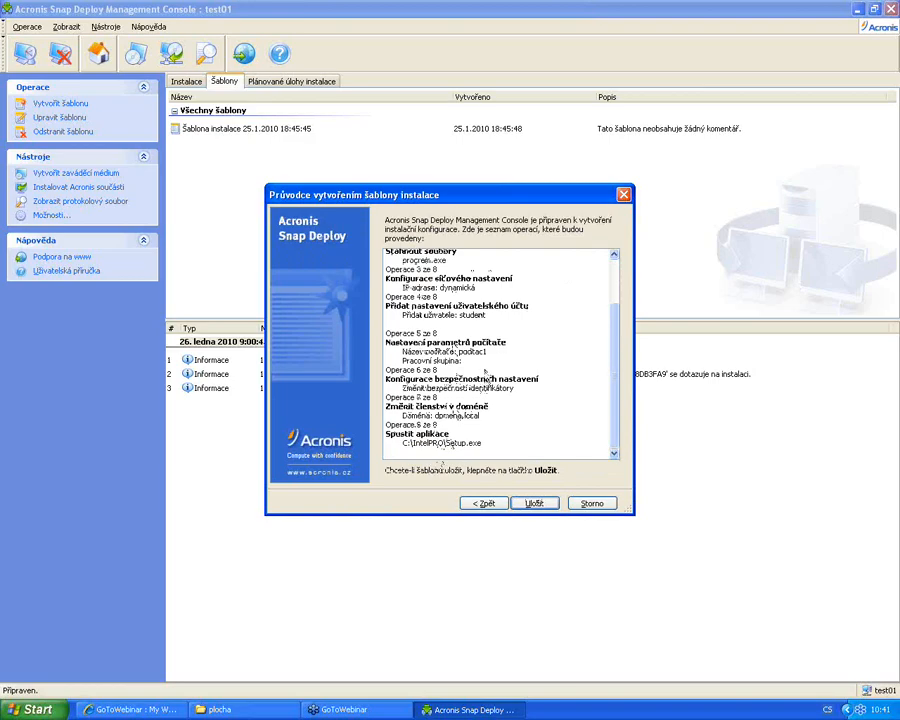
scroll(487, 376, "up", 2)
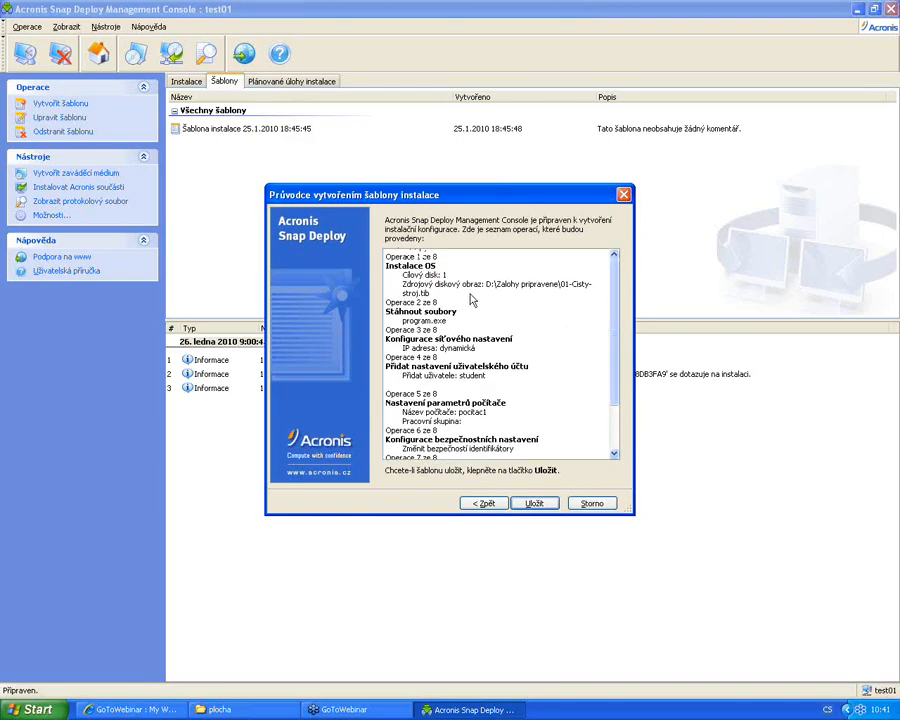
left_click(537, 504)
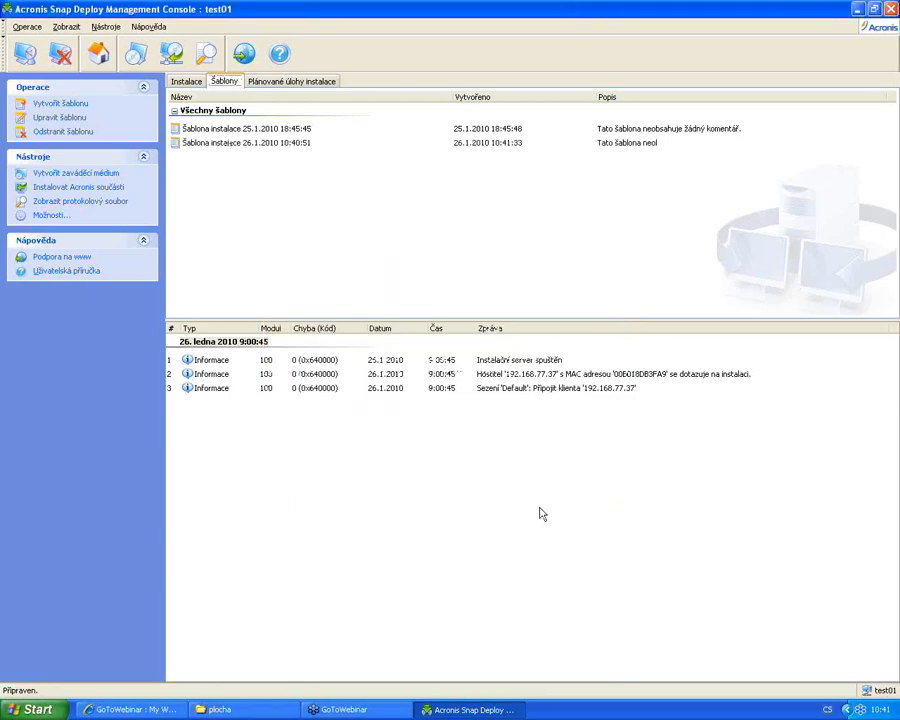
Select the newly saved template, then start a manual image deployment from the Instalace view
left_click(284, 145)
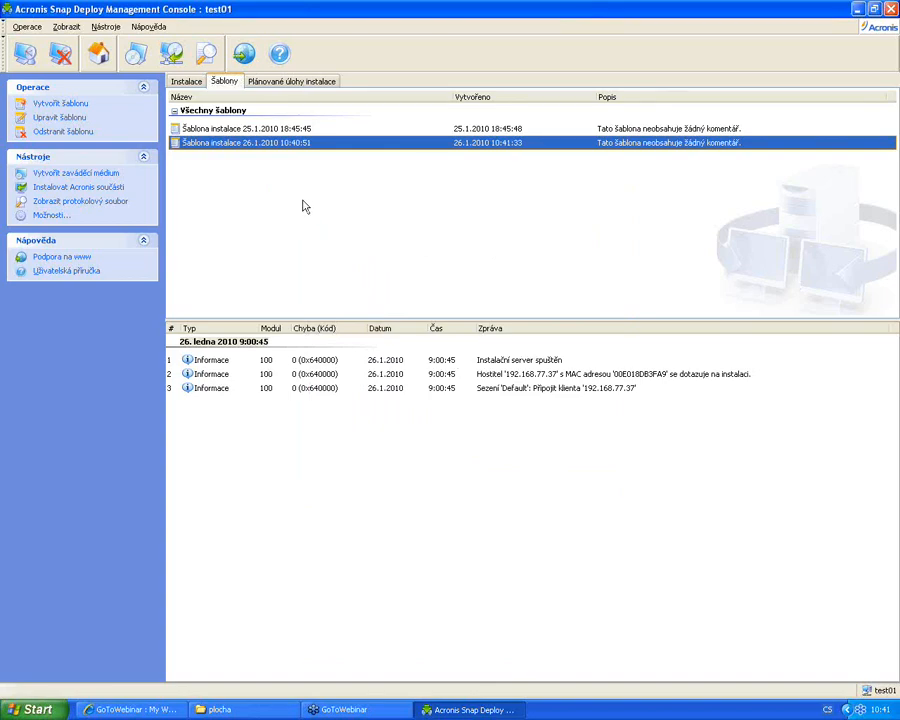
left_click(194, 80)
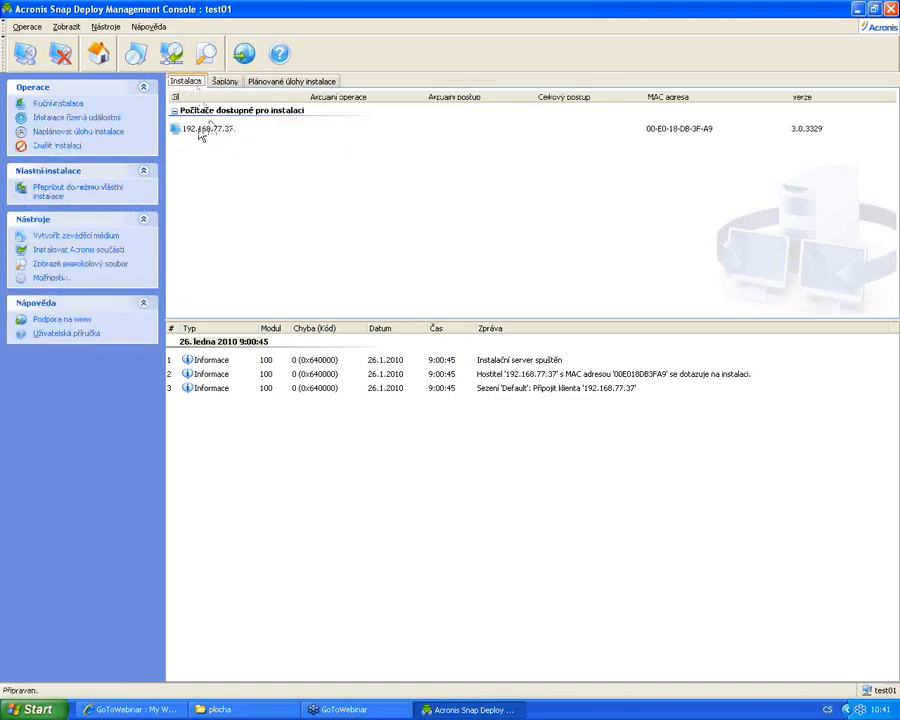
left_click(75, 106)
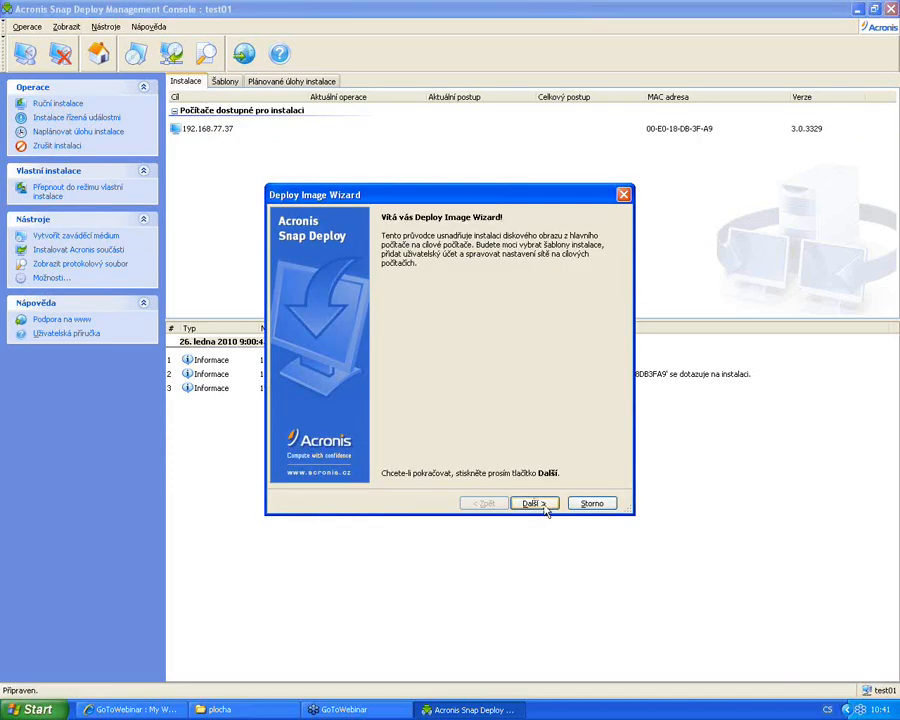
In the Deploy Image Wizard, target 192.168.77.37 and pick the template saved on 26.1.2010
left_click(539, 506)
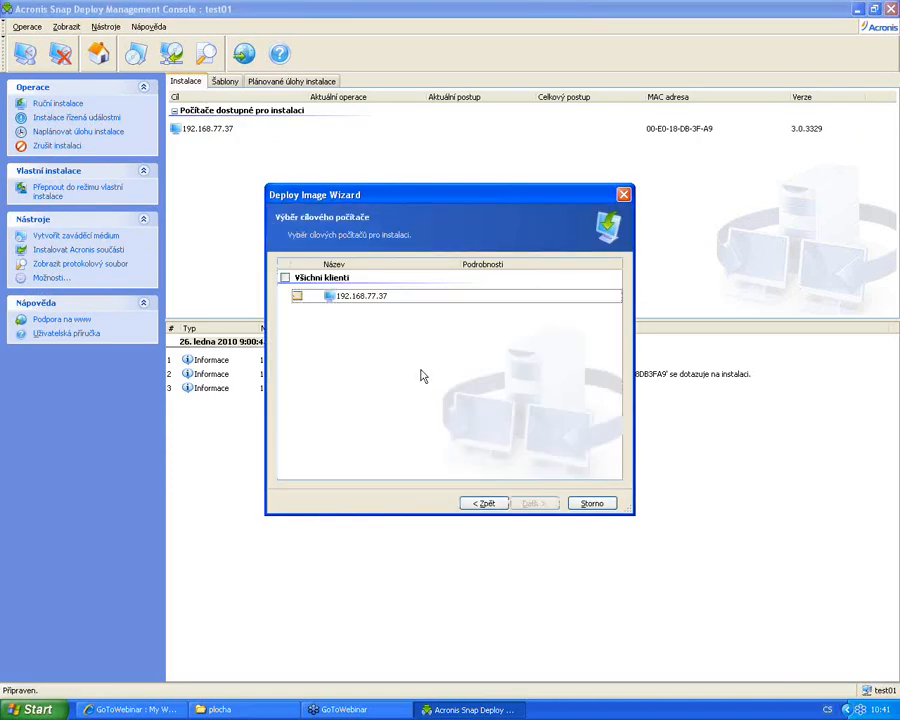
left_click(297, 297)
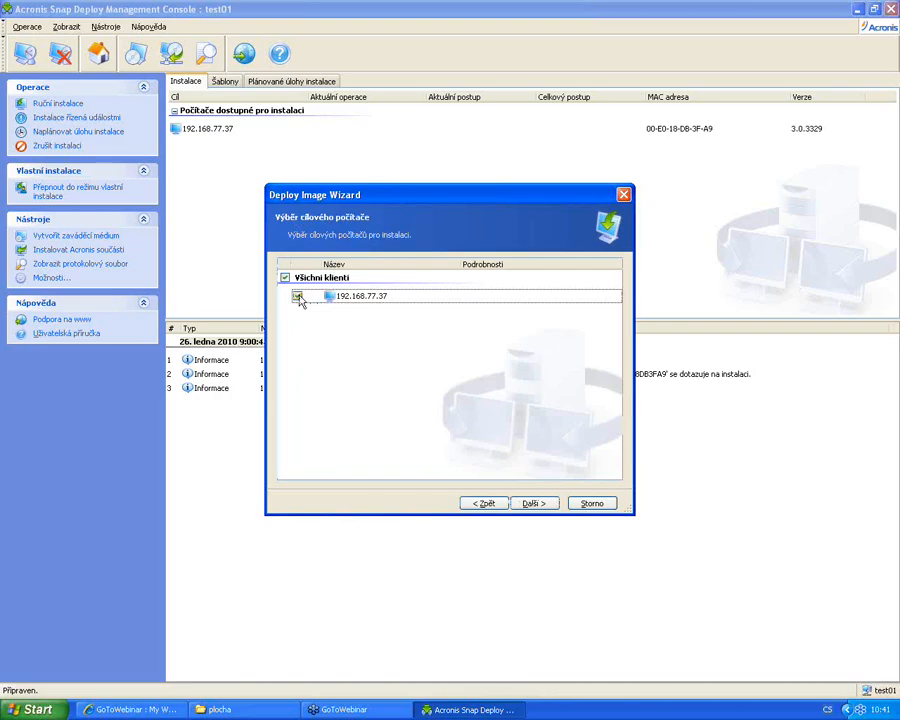
left_click(535, 504)
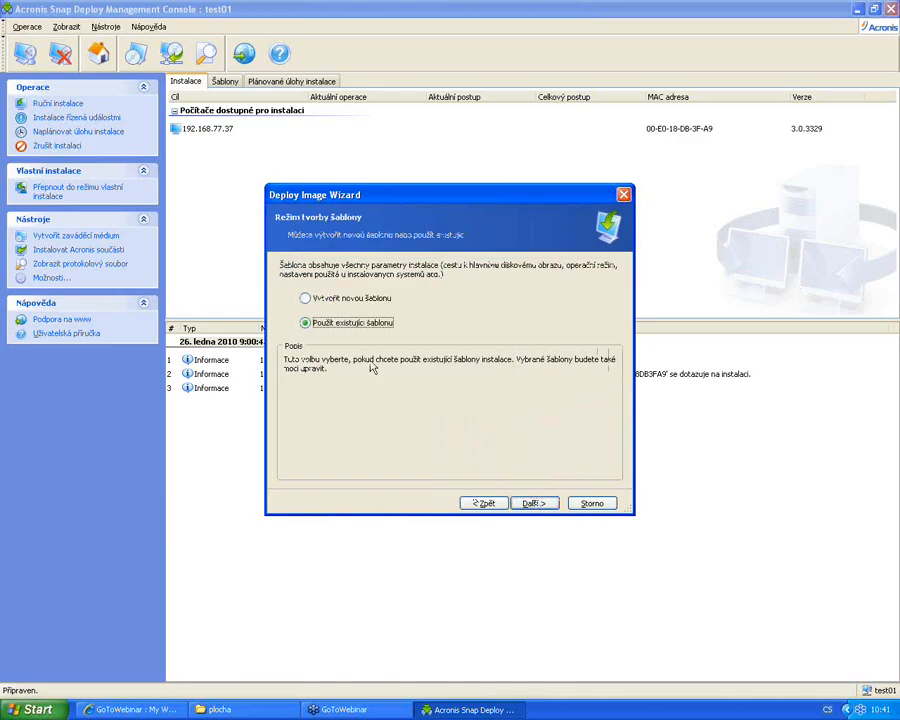
left_click(535, 503)
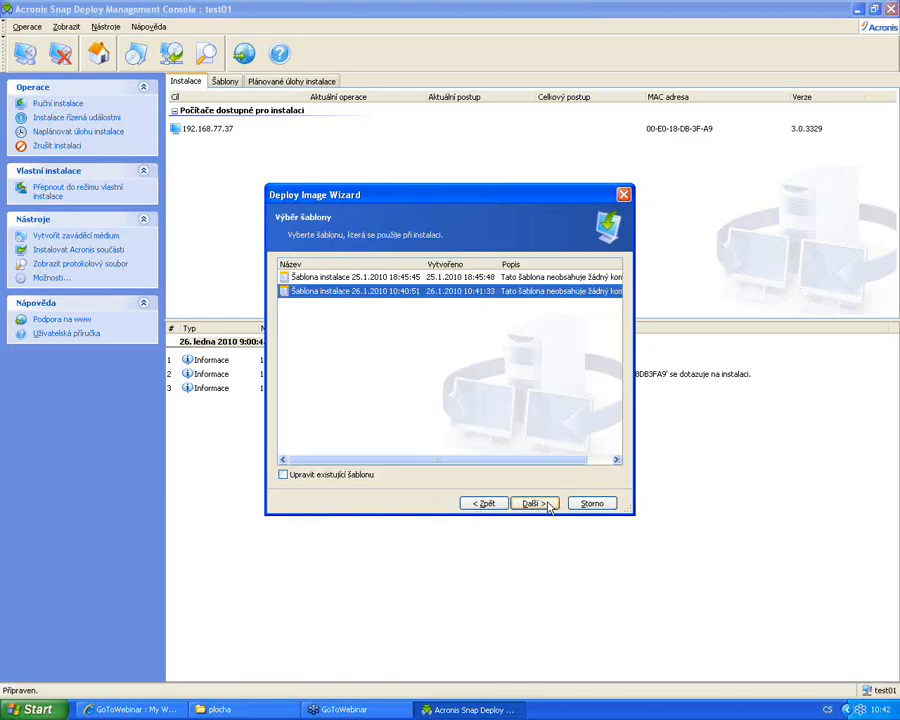
left_click(345, 278)
left_click(355, 291)
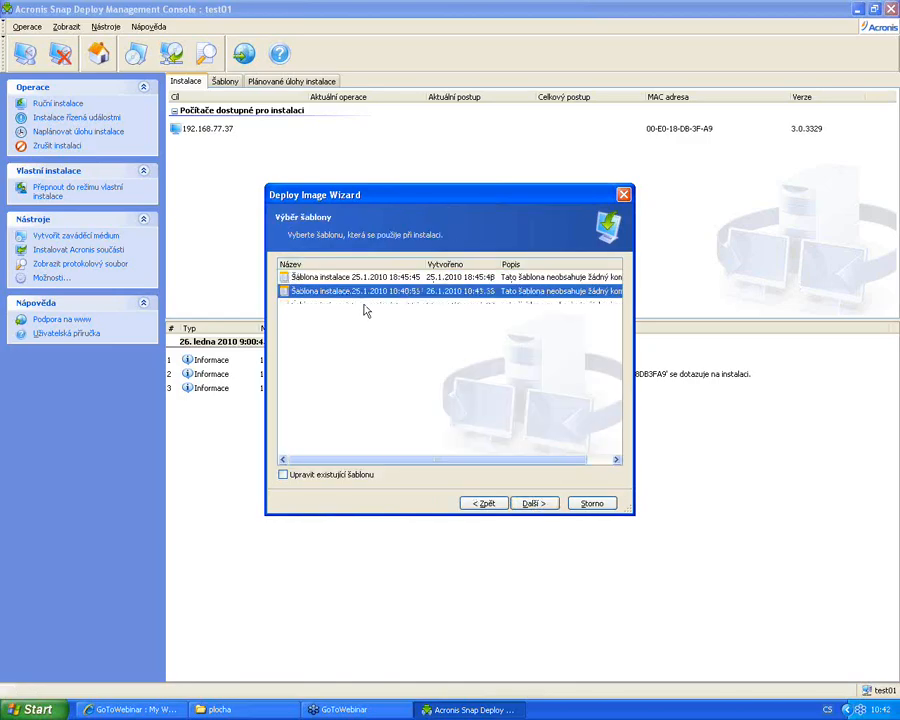
left_click(531, 505)
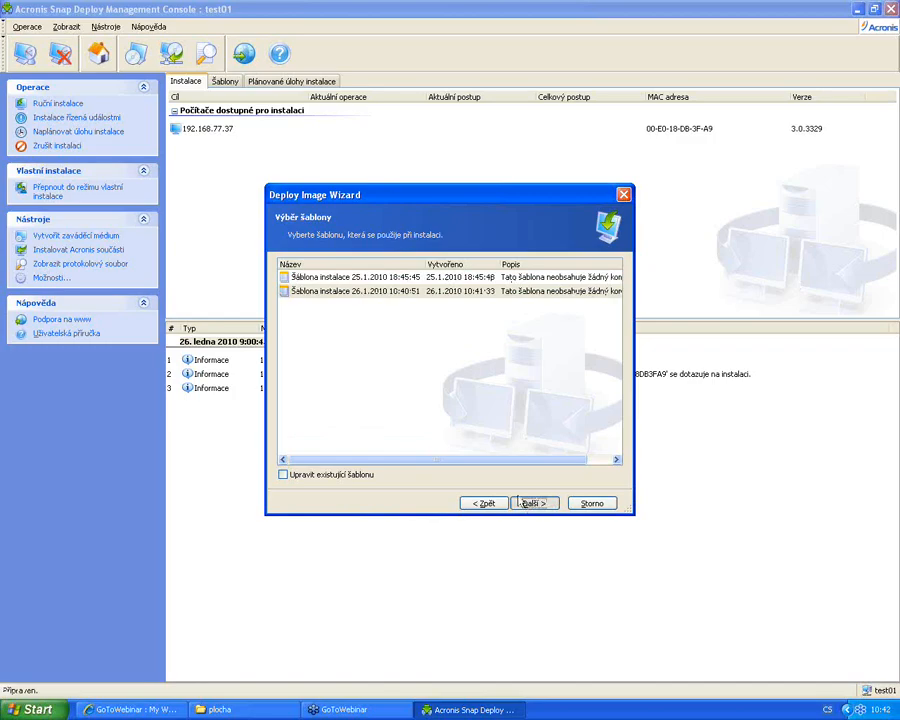
Accept the computer name and domain settings, review the eight-operation summary, then cancel the wizard
left_click(522, 503)
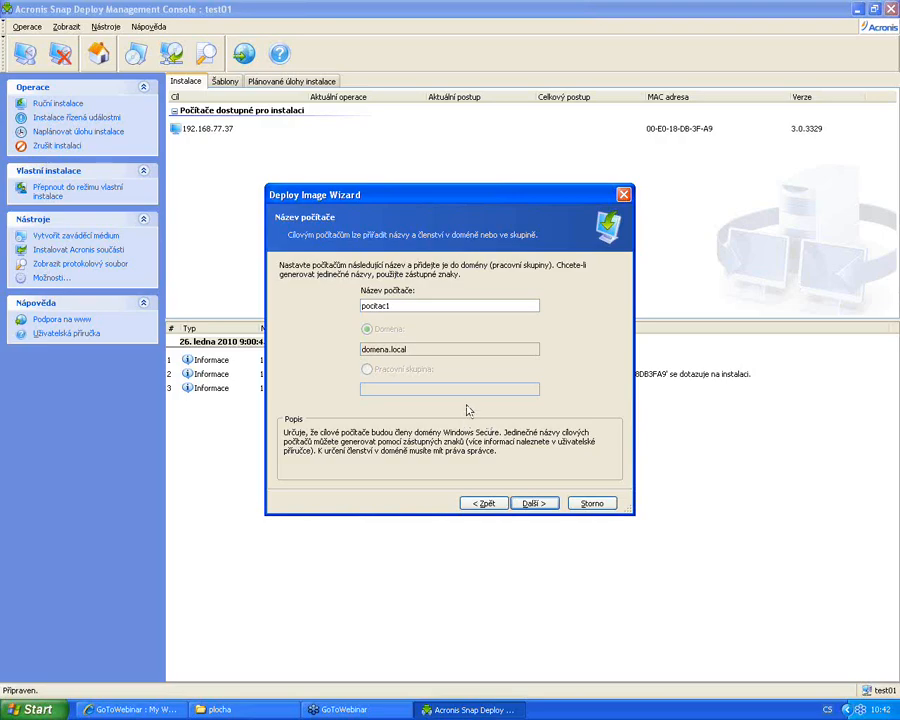
left_click(544, 507)
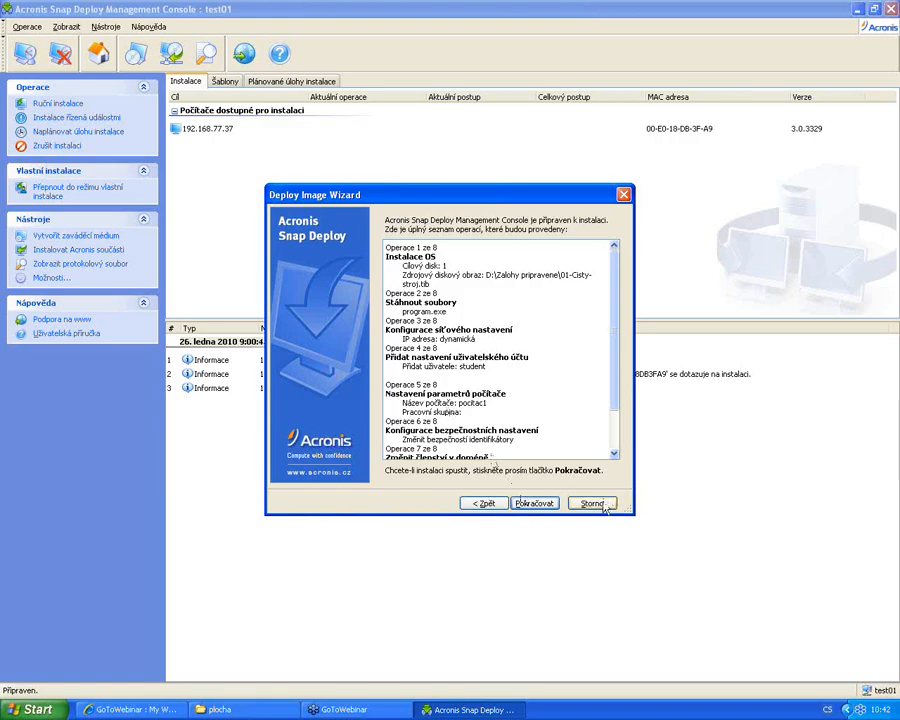
left_click(604, 505)
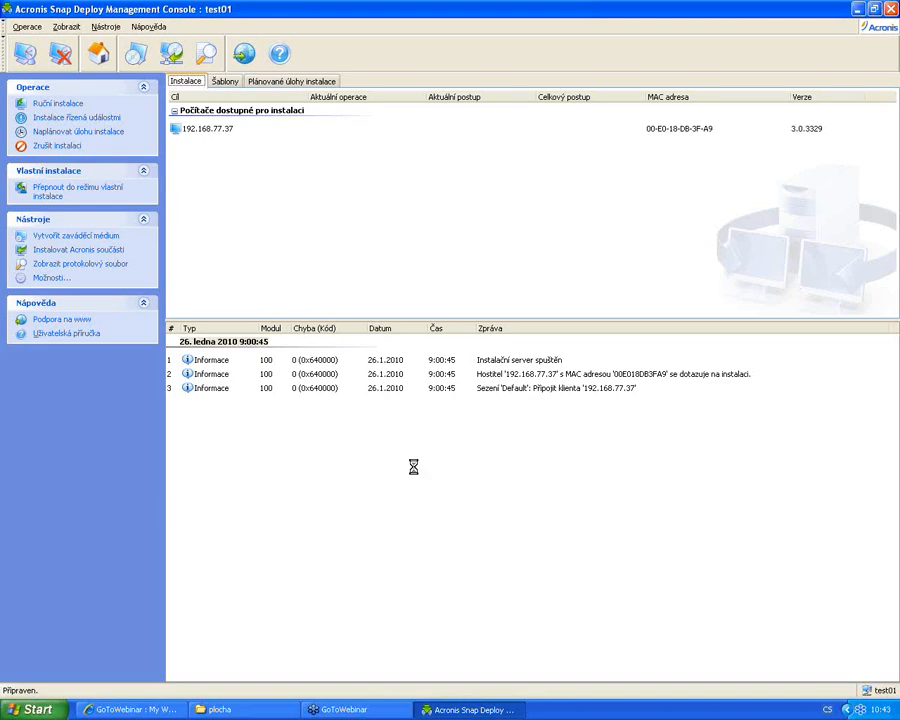
From Šablony go to Plánované úlohy instalace and begin a new task past its welcome page
left_click(225, 81)
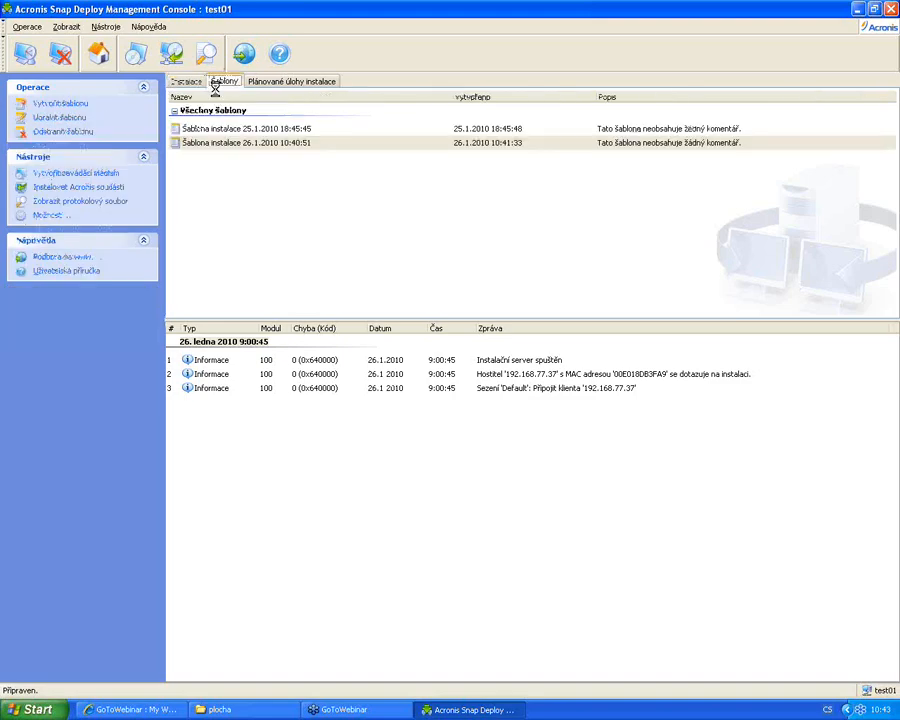
left_click(279, 82)
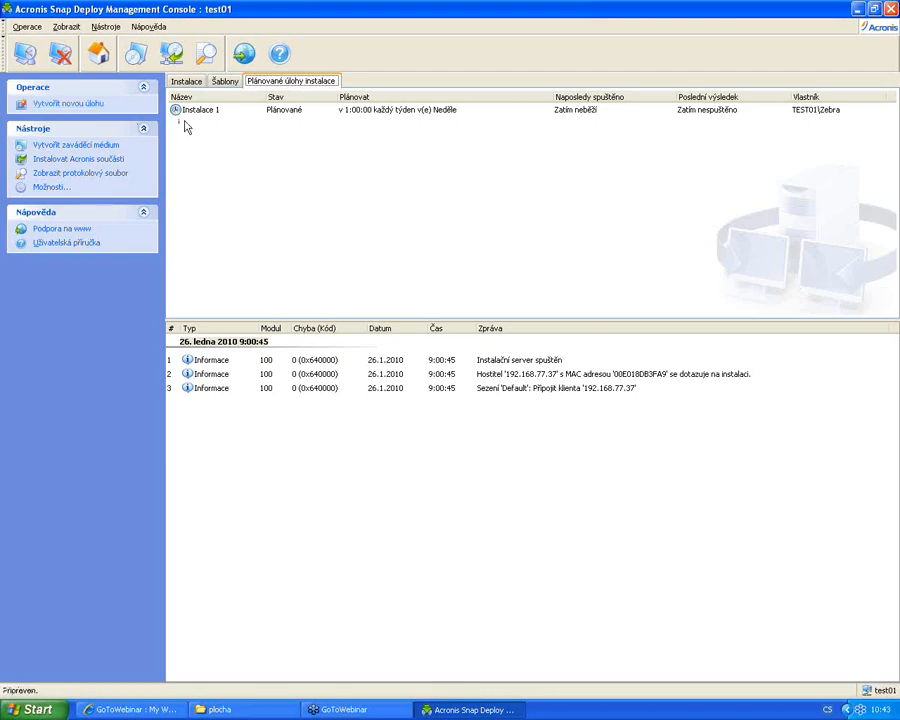
left_click(98, 106)
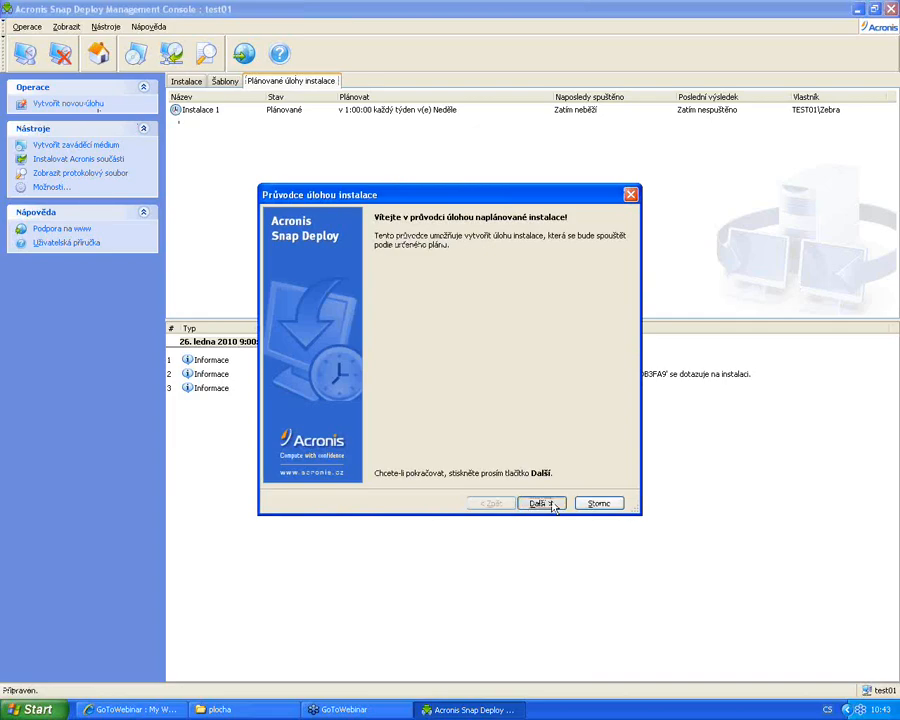
left_click(541, 503)
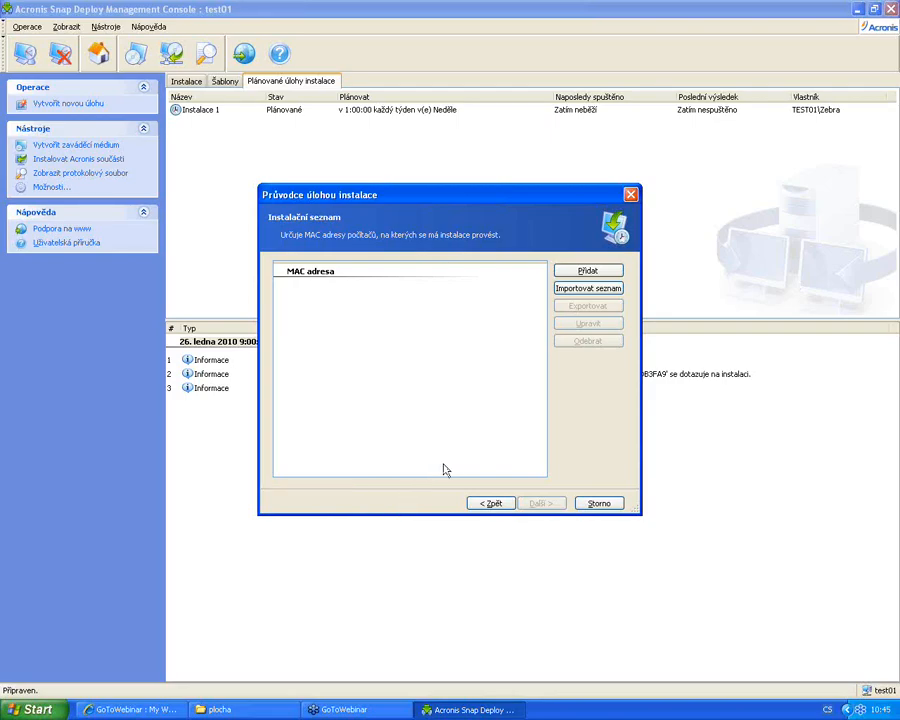
Import the MAC address from MAC adresa PC.txt into the target list and continue
left_click(584, 290)
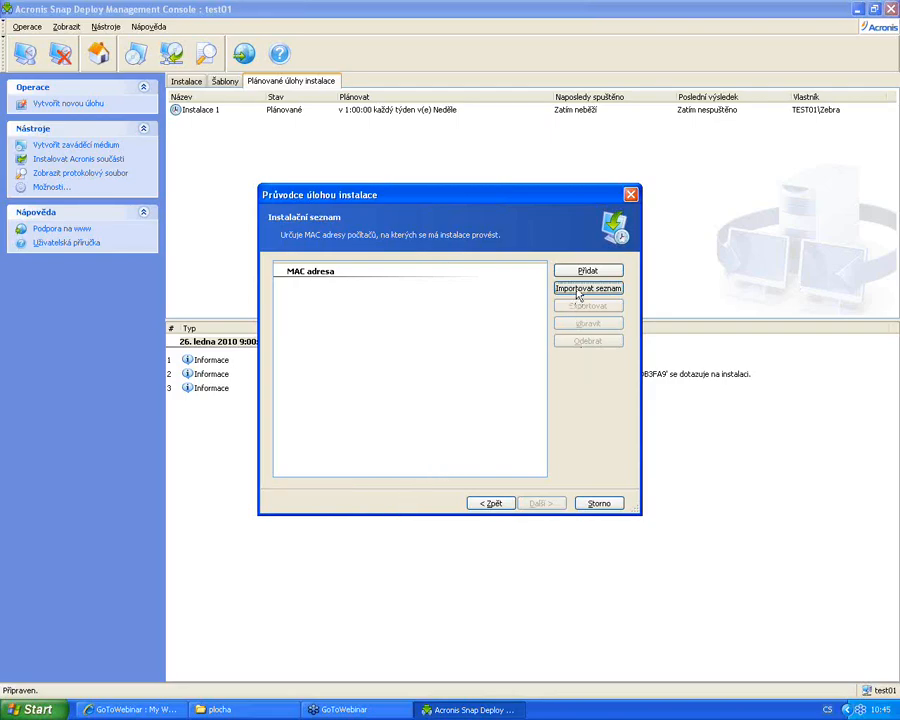
left_click(343, 321)
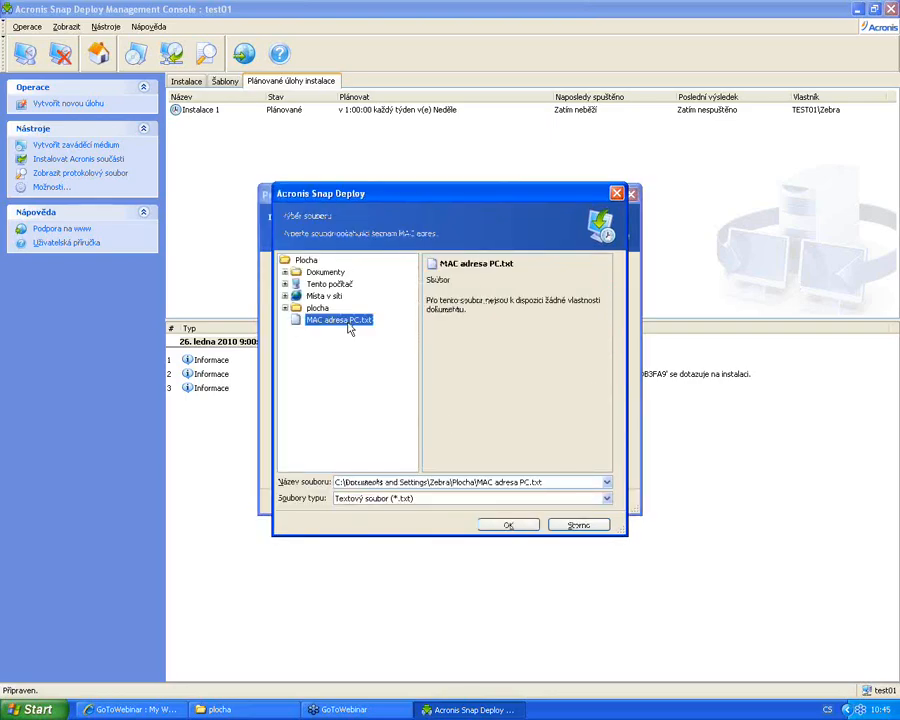
left_click(496, 522)
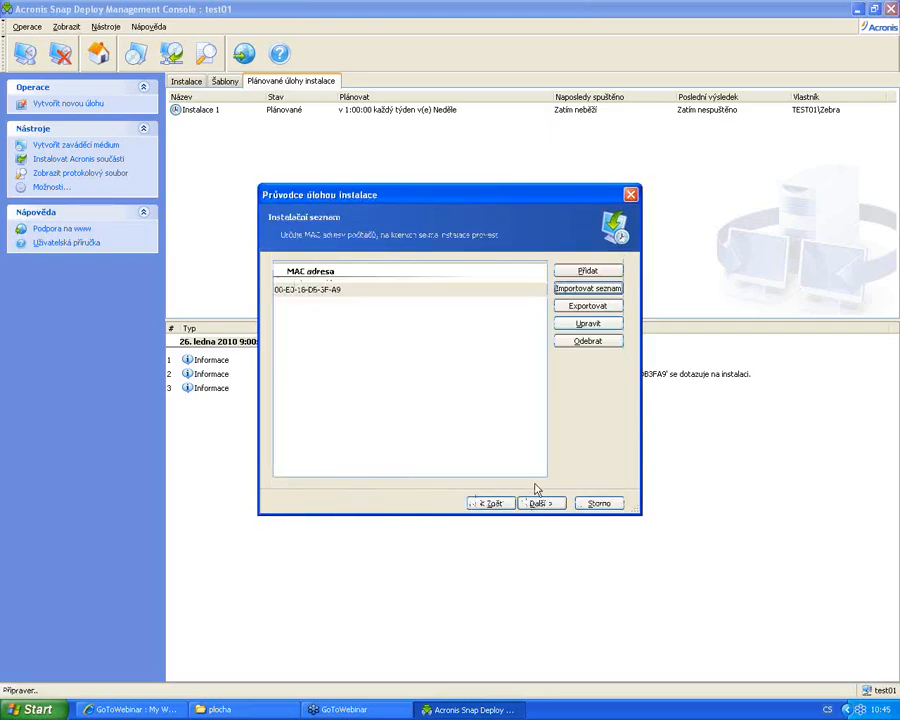
left_click(549, 504)
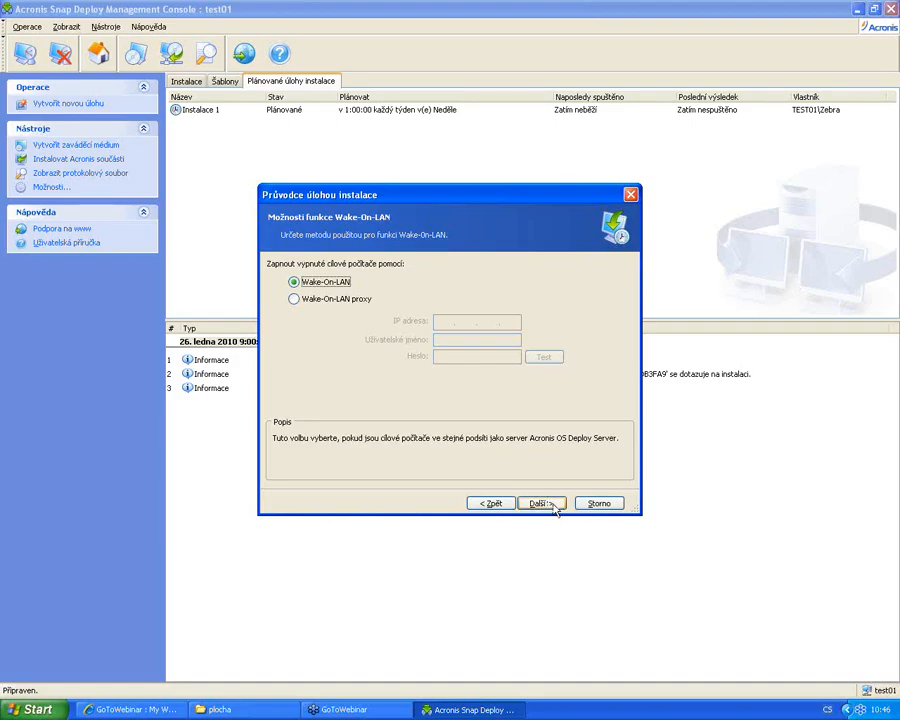
Keep the default Wake-On-LAN, PXE server and installation start options
left_click(550, 503)
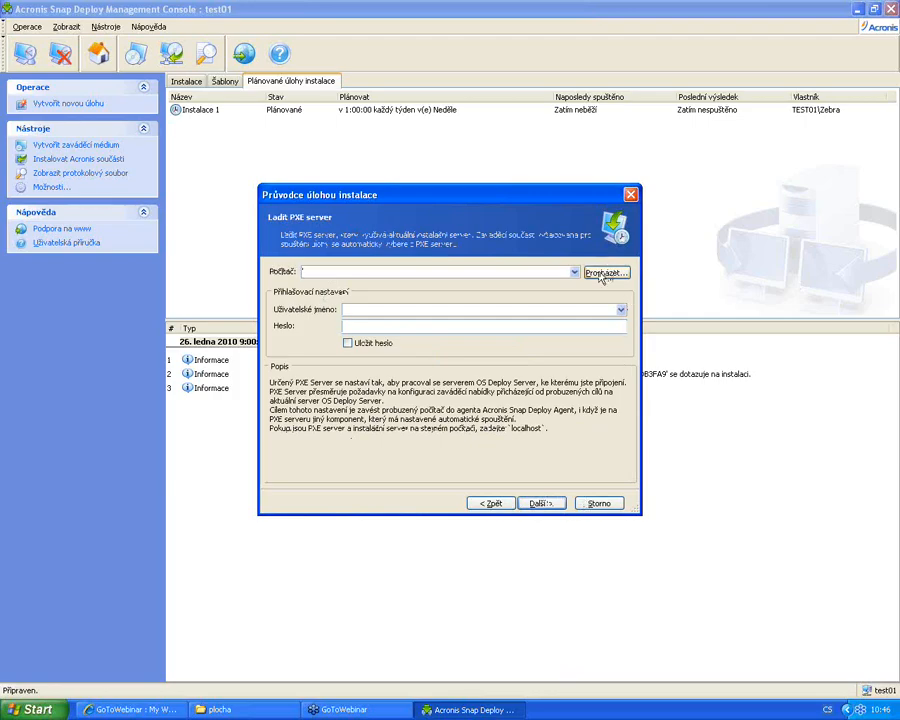
left_click(540, 503)
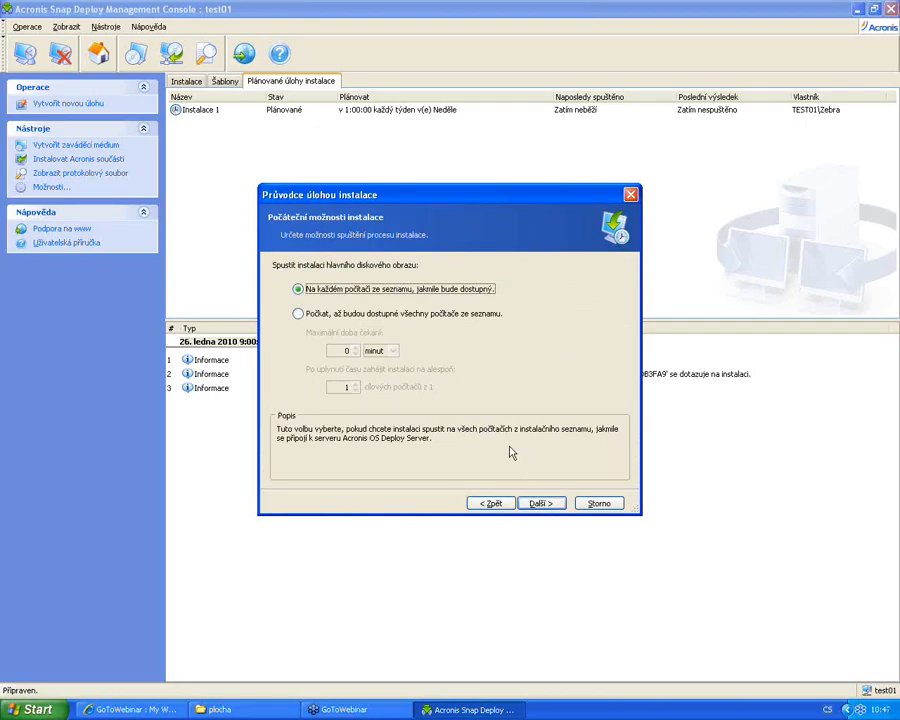
left_click(542, 504)
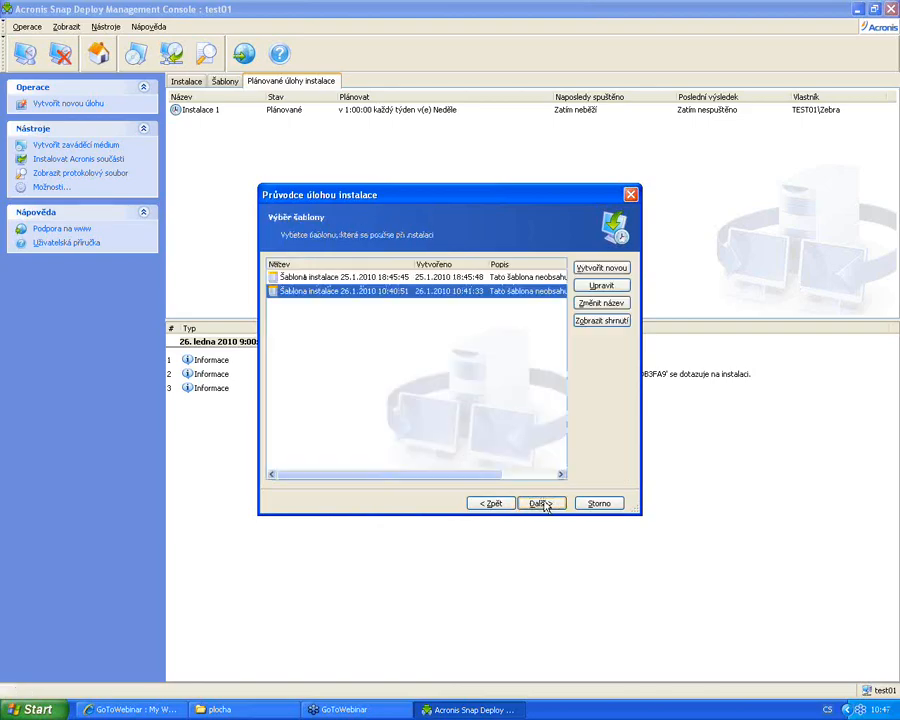
Choose the Šablona instalace 26.1.2010 10:40:51 template for the task
left_click(393, 279)
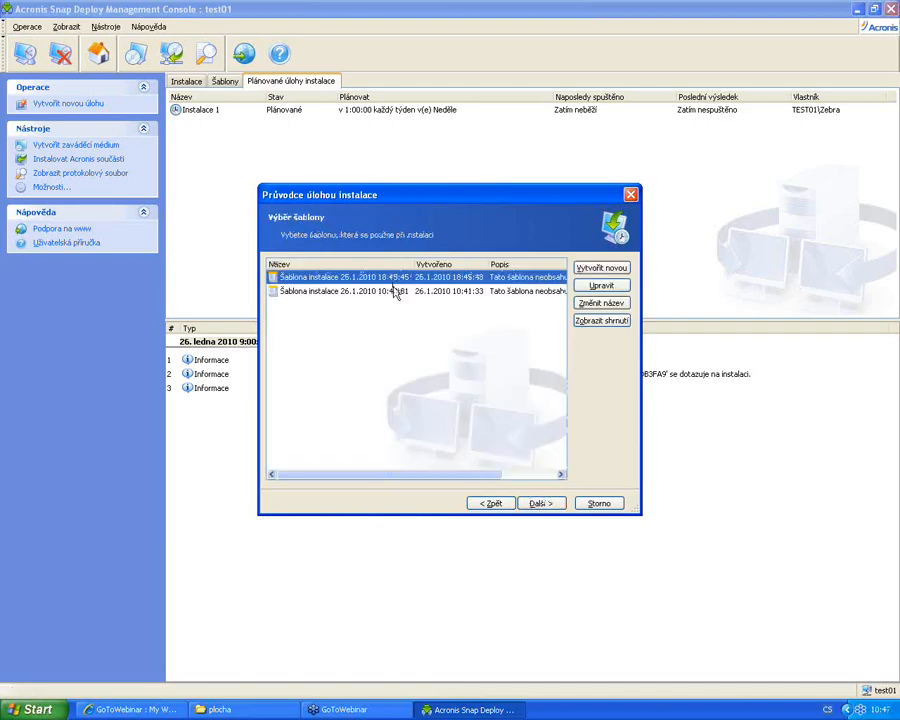
left_click(392, 290)
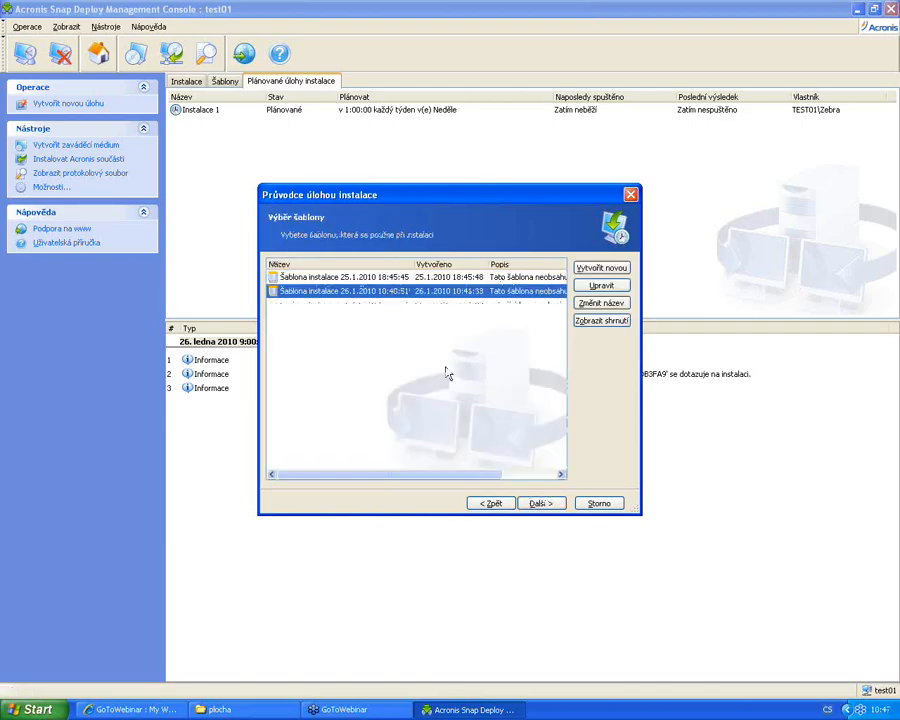
left_click(543, 505)
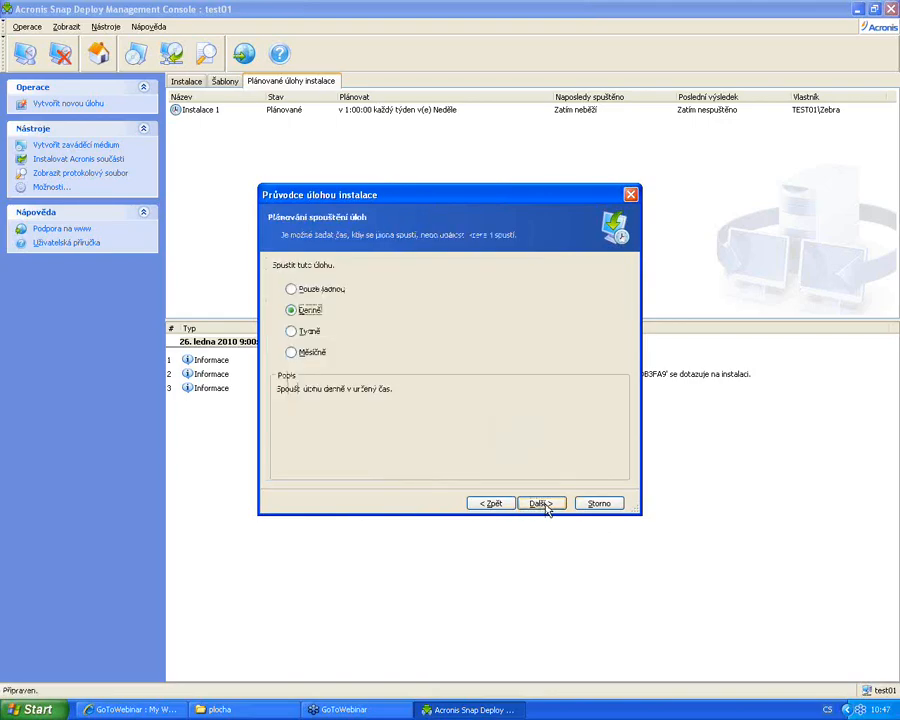
Schedule the task weekly on Sundays with a start time of 0:00
left_click(306, 331)
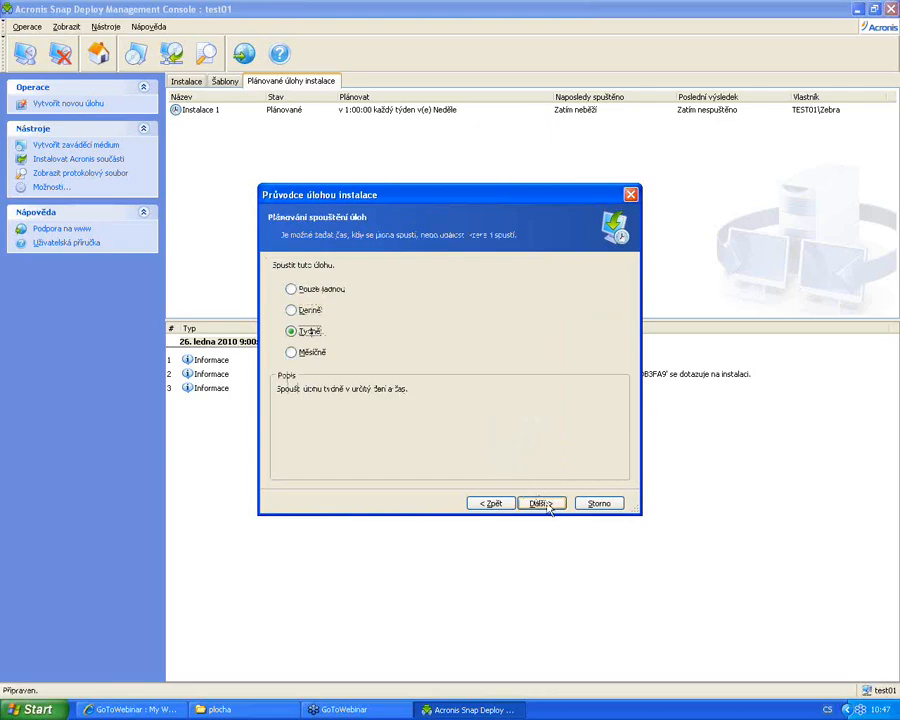
left_click(541, 503)
left_click(414, 391)
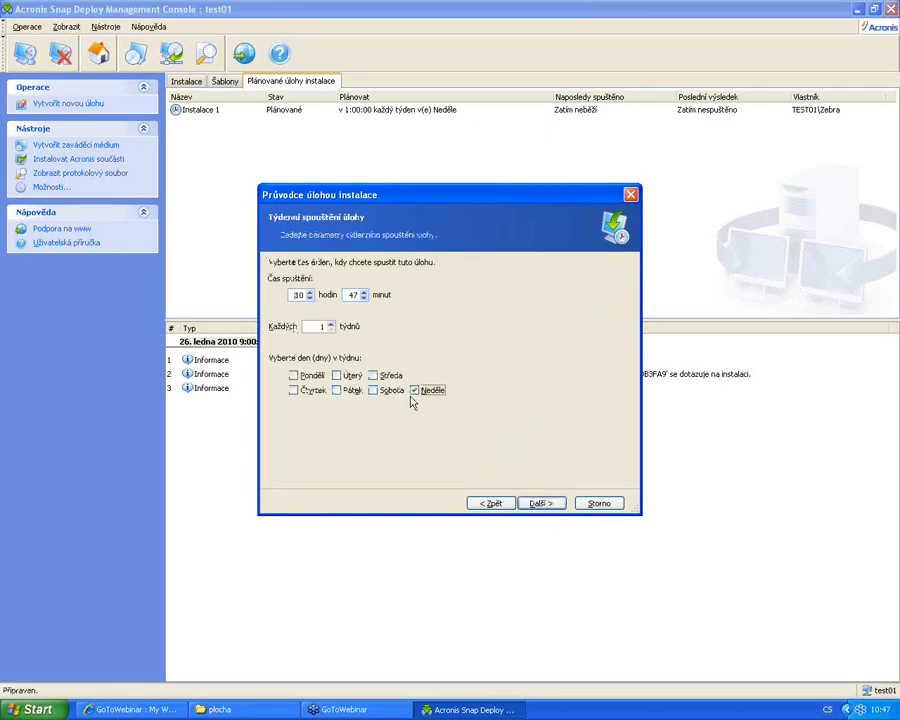
left_click(299, 295)
type("0")
key("Tab")
type("00")
left_click(541, 503)
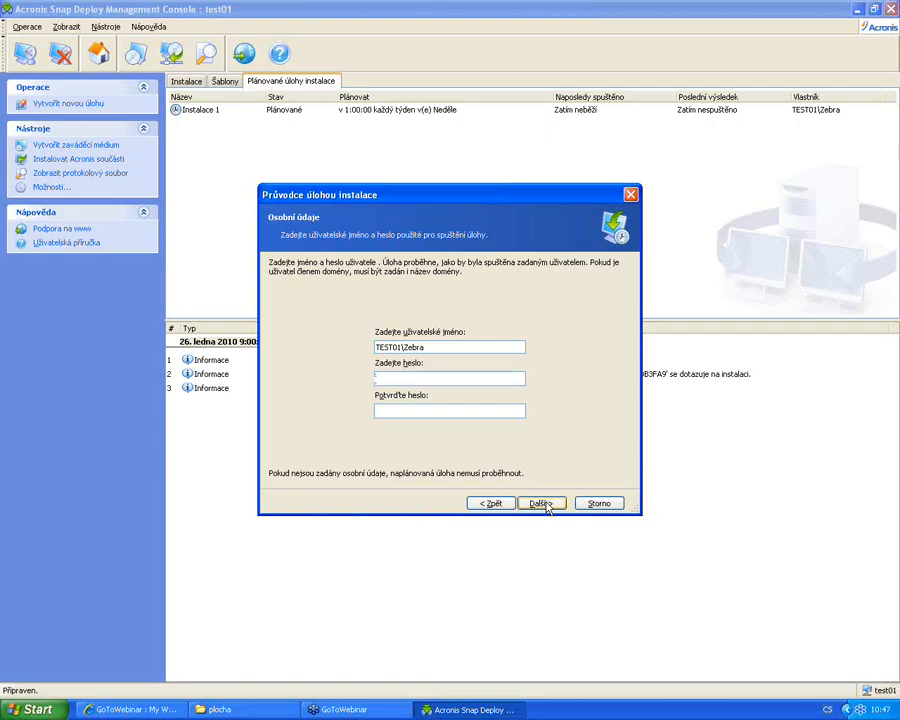
Enter and confirm the account password, reaching the task summary
type("*****")
key("Tab")
type("*****")
left_click(545, 506)
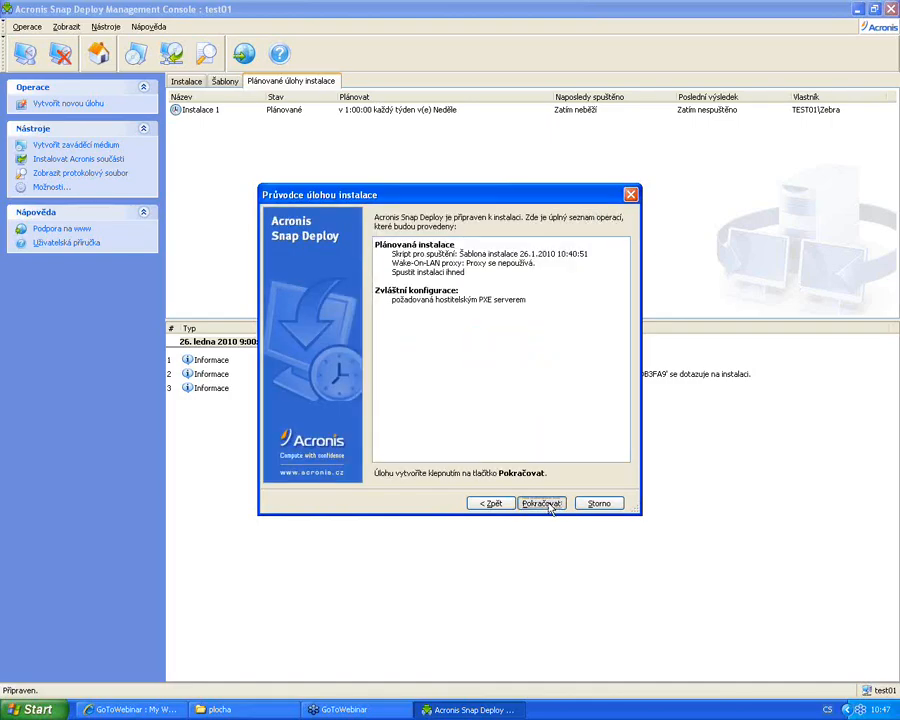
Create the Instalace 2 task, dismiss the confirmation, and return to the Instalace view
left_click(549, 505)
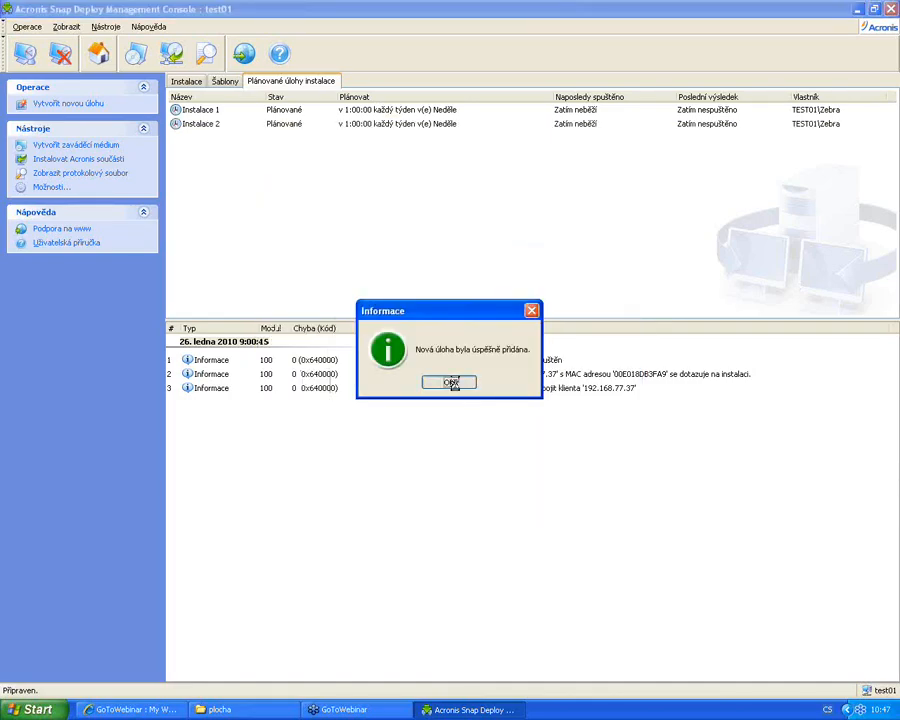
left_click(450, 382)
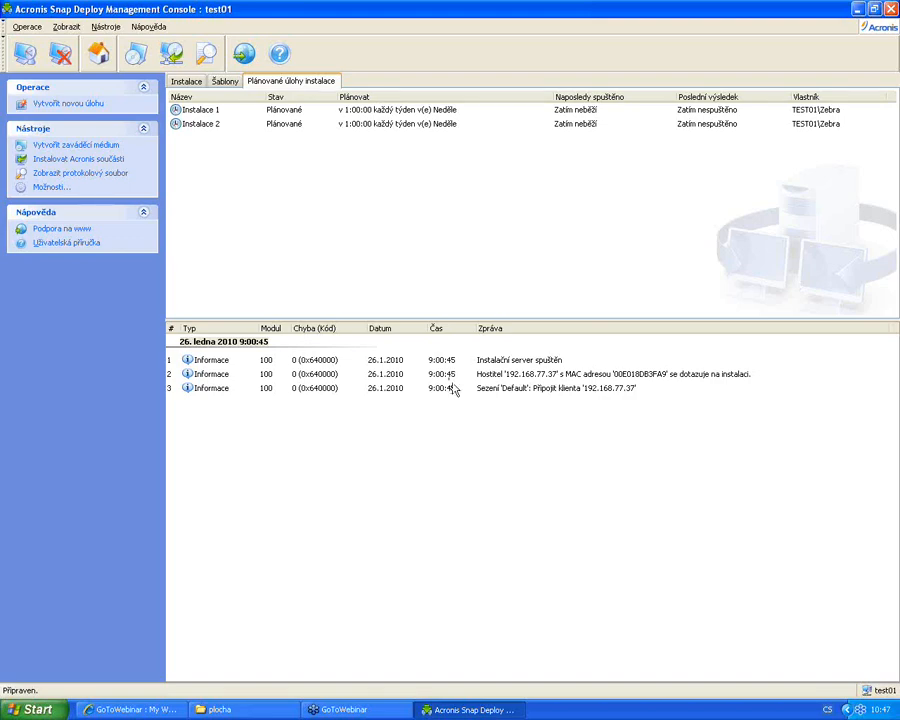
left_click(130, 56)
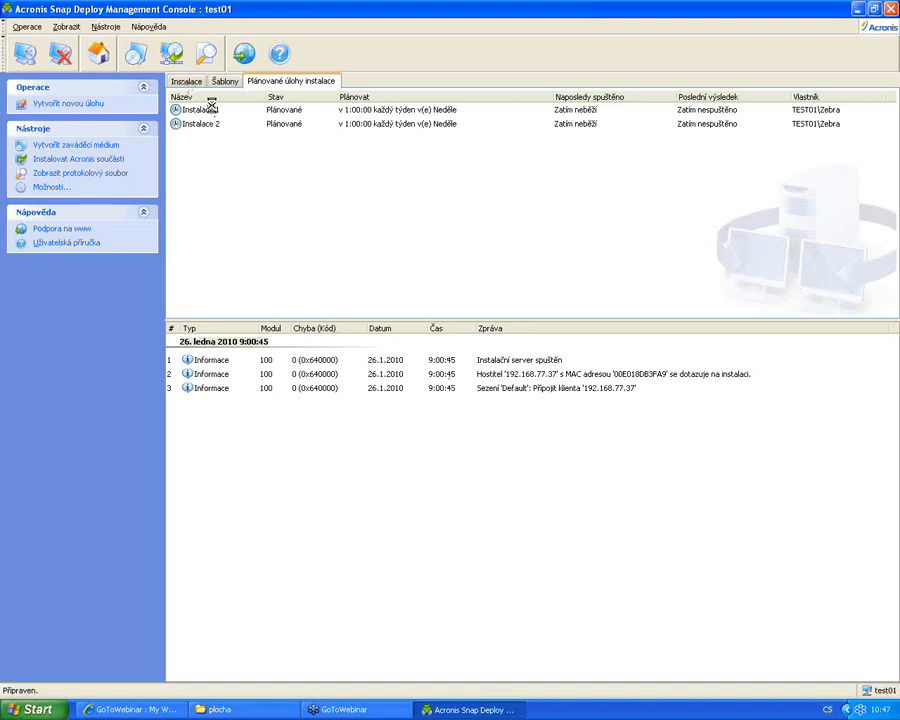